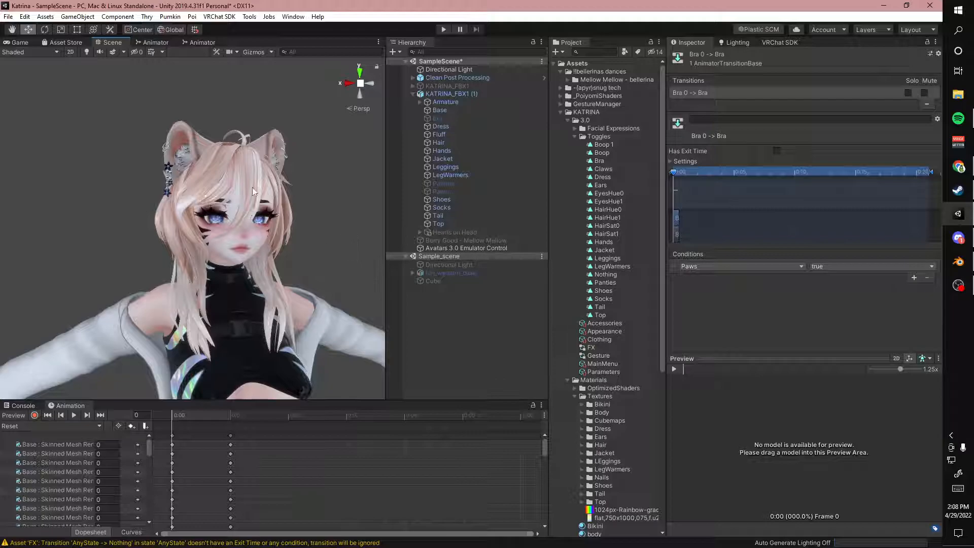
Step: Show the AvaContact-Boop layer in the FX animator controller
click(152, 42)
click(20, 52)
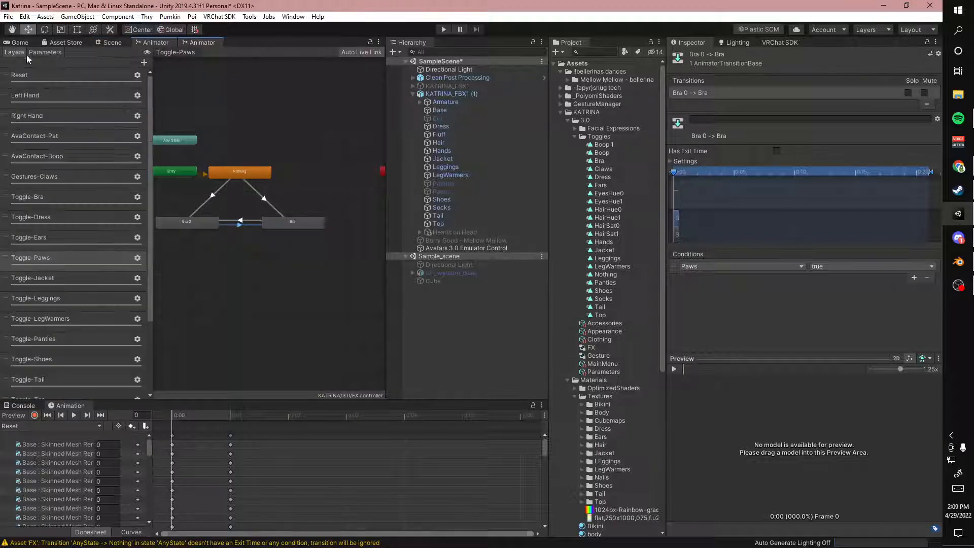
click(57, 139)
click(56, 156)
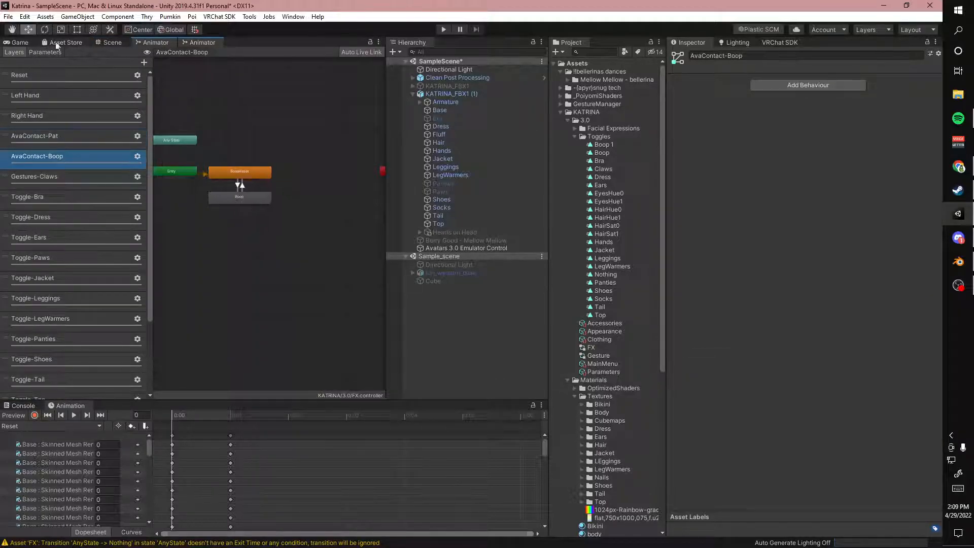
Step: Create a new animation clip named EyePokeR in the Assets folder
click(111, 42)
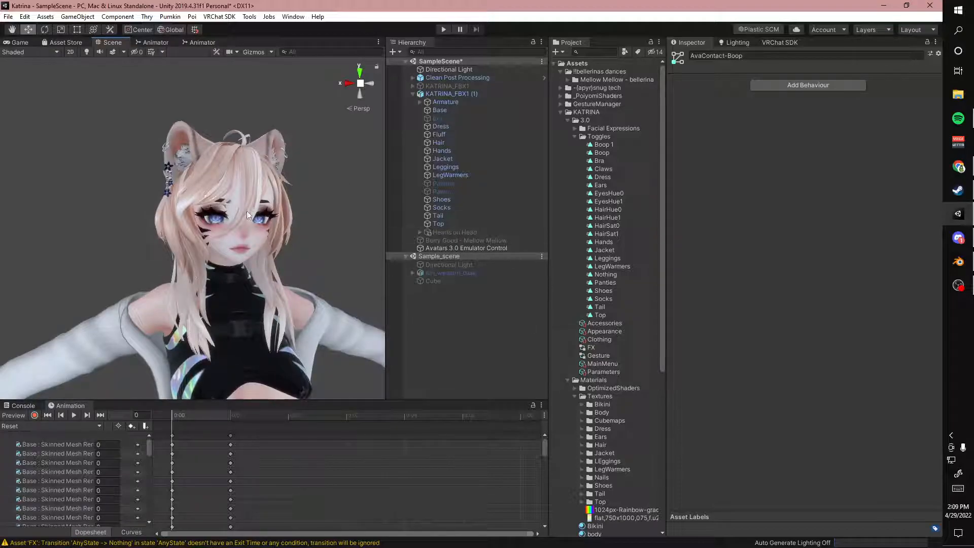
middle_drag(325, 311, 284, 304)
middle_drag(292, 388, 299, 290)
scroll(274, 281, down, 10)
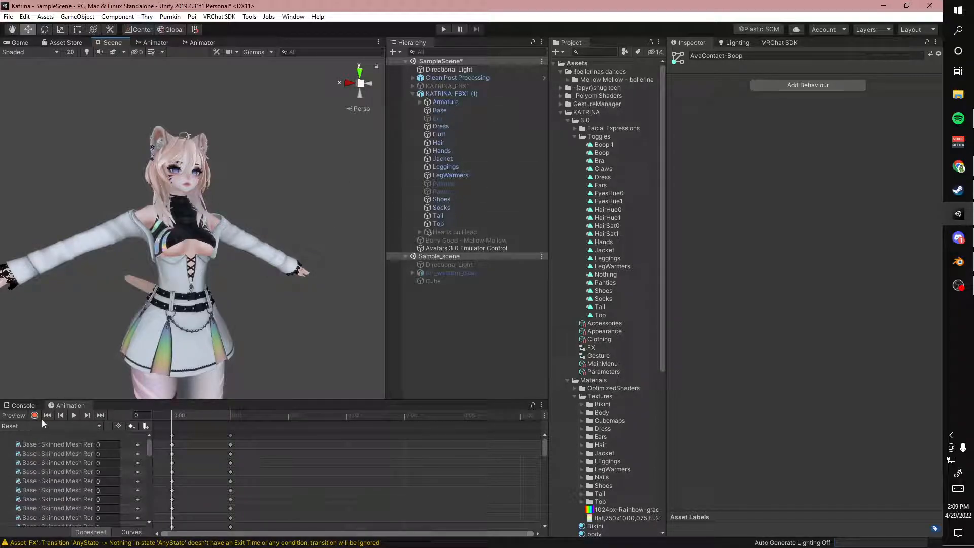
alt+drag(307, 219, 168, 163)
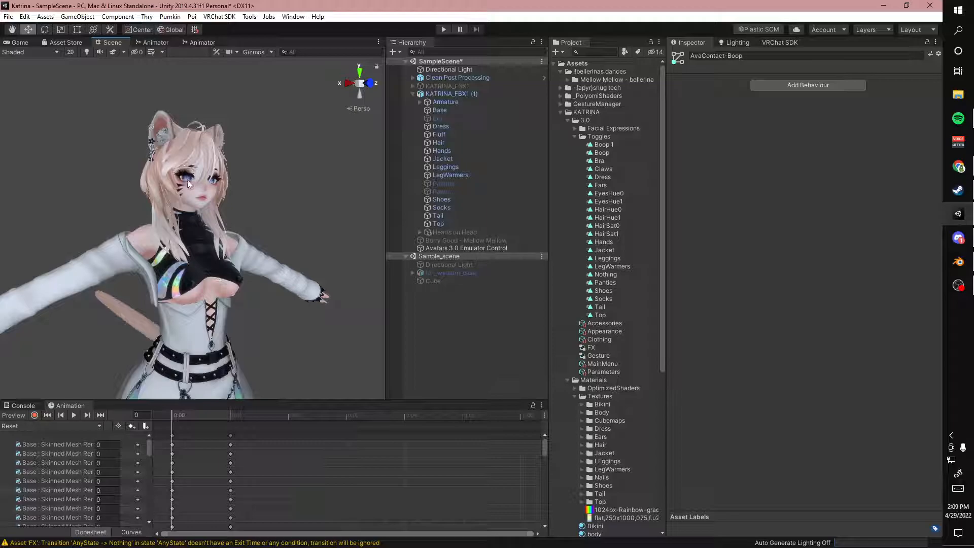
click(50, 426)
click(30, 425)
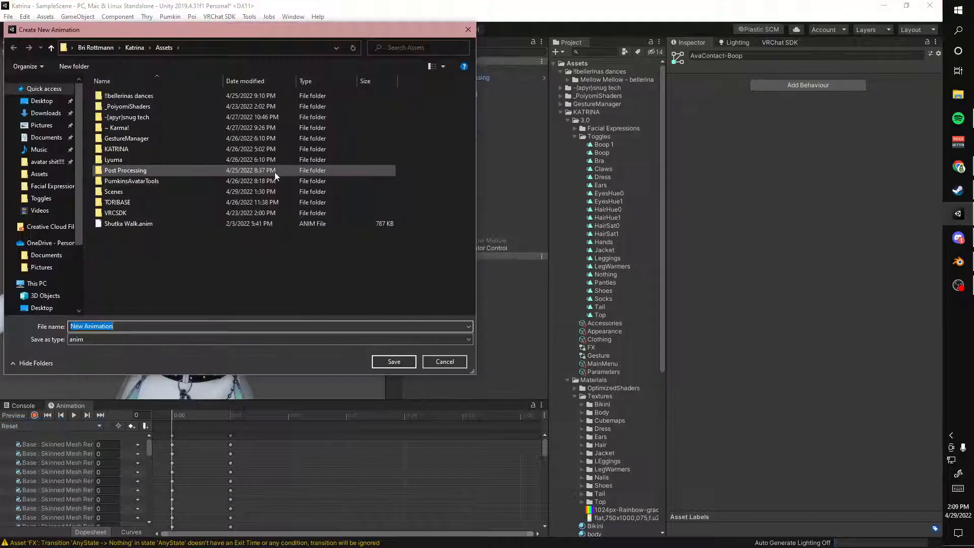
text(EyePokeR)
key(Return)
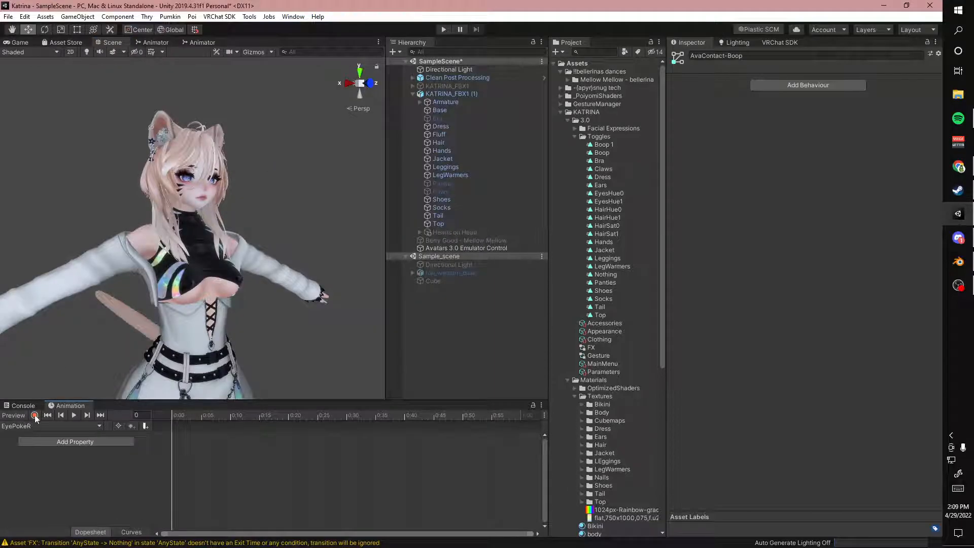
Step: Record the Base mesh's Eyes-Blink Right blendshape at about 88.3 on frame 0 of EyePokeR
click(34, 415)
middle_drag(187, 284, 95, 284)
alt+drag(297, 302, 269, 291)
middle_drag(269, 292, 275, 207)
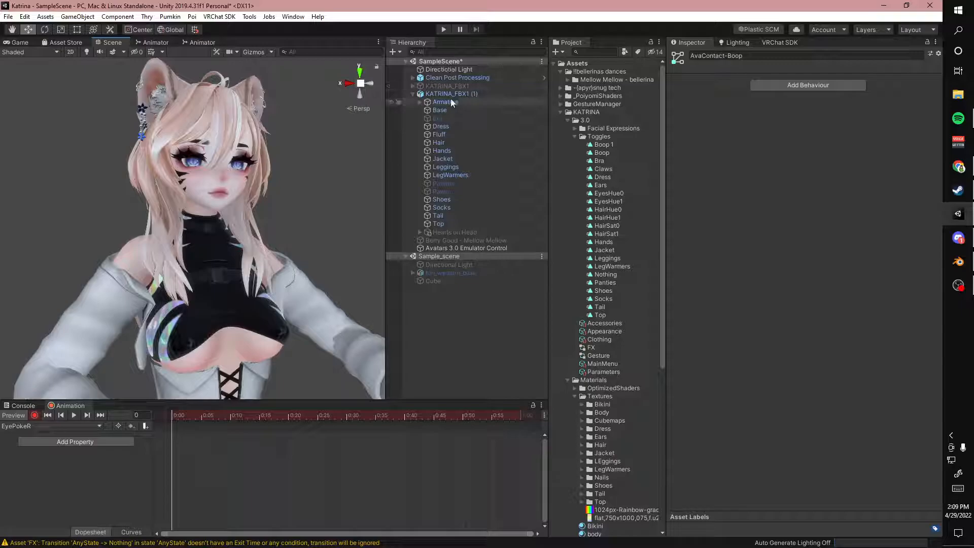
click(439, 110)
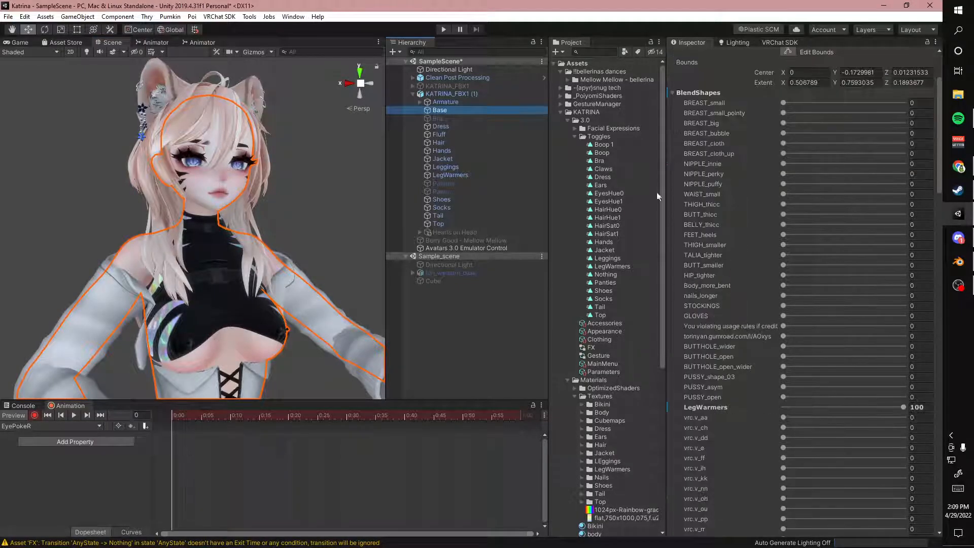
scroll(759, 415, down, 10)
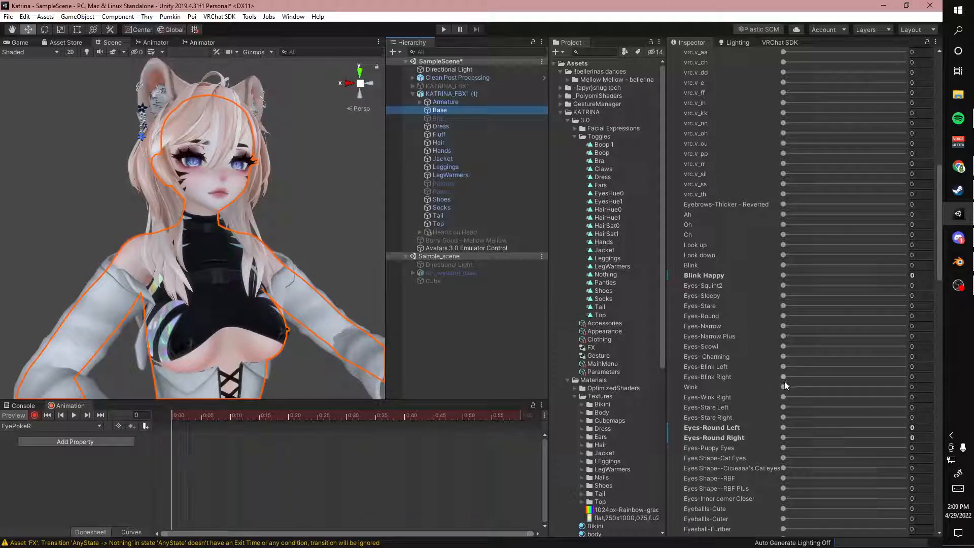
drag(783, 377, 890, 404)
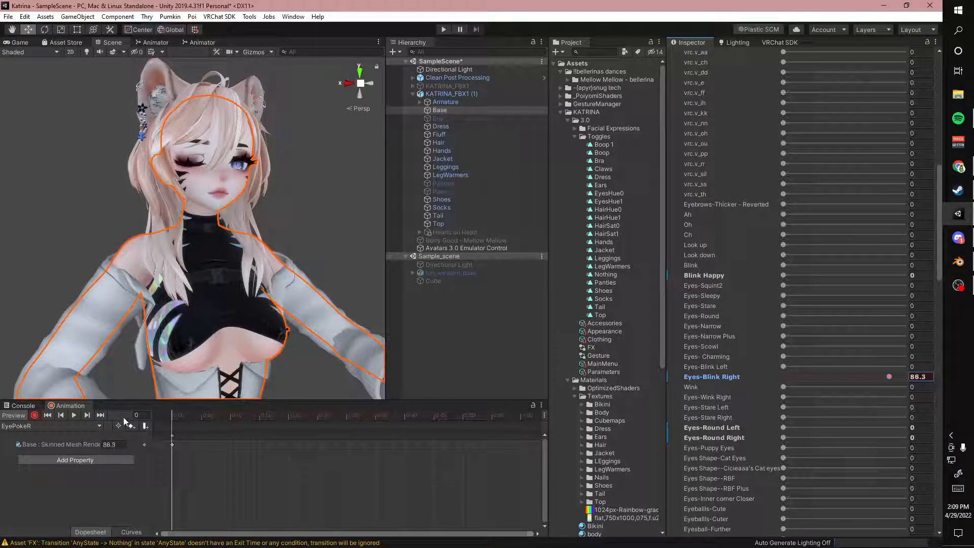
Step: Stop recording, copy the Eyes-Blink Right keyframe to frame 1 and turn off the animation preview
click(35, 415)
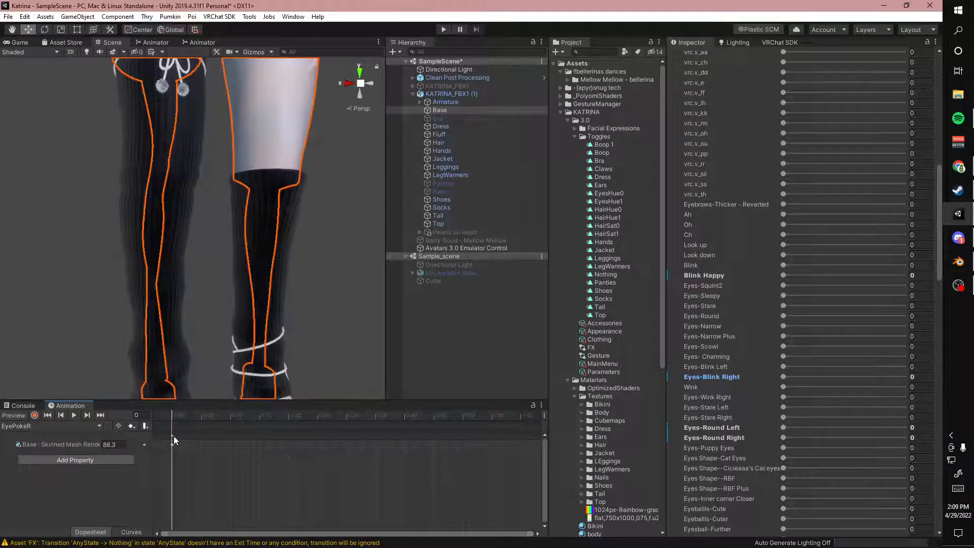
click(179, 416)
key(ctrl+v)
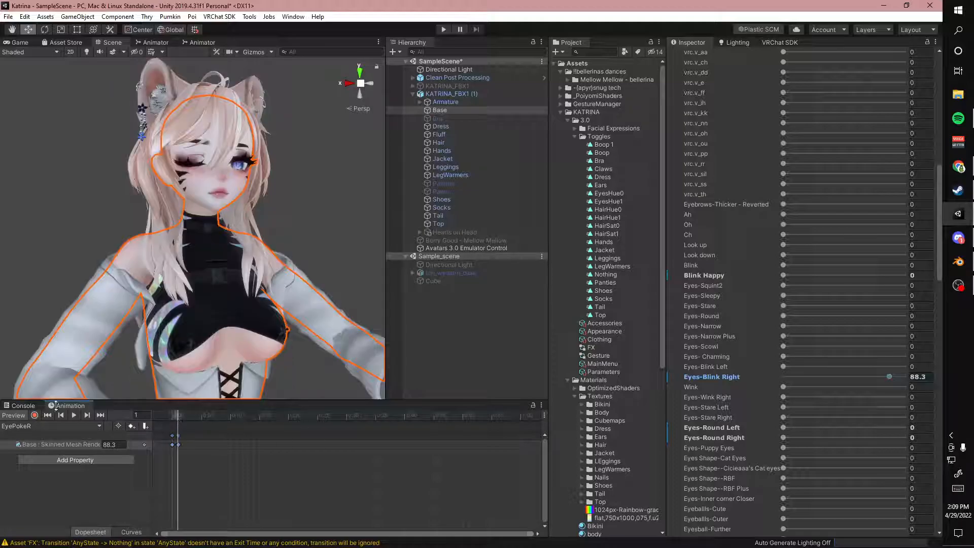
click(14, 415)
middle_drag(261, 284, 239, 370)
click(294, 281)
alt+right_drag(294, 281, 270, 267)
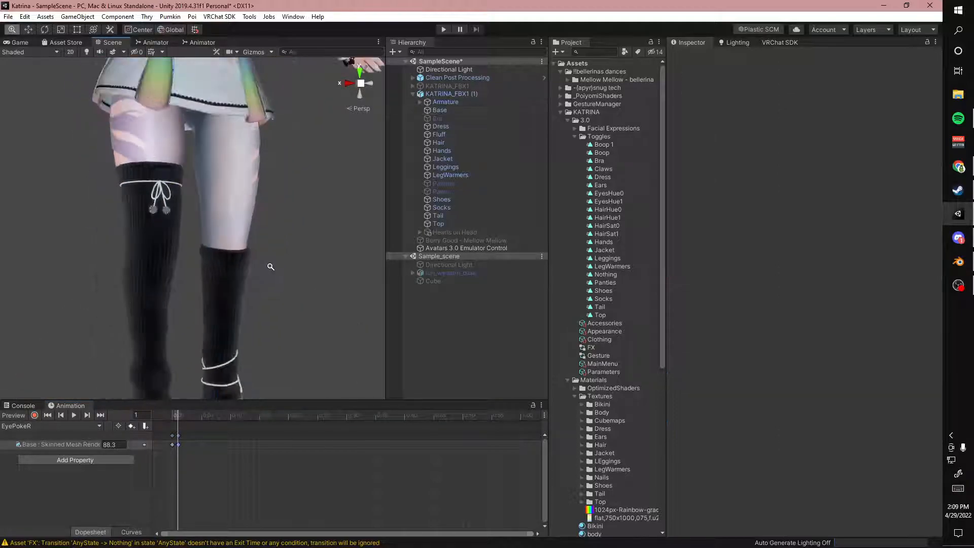
middle_drag(271, 266, 273, 302)
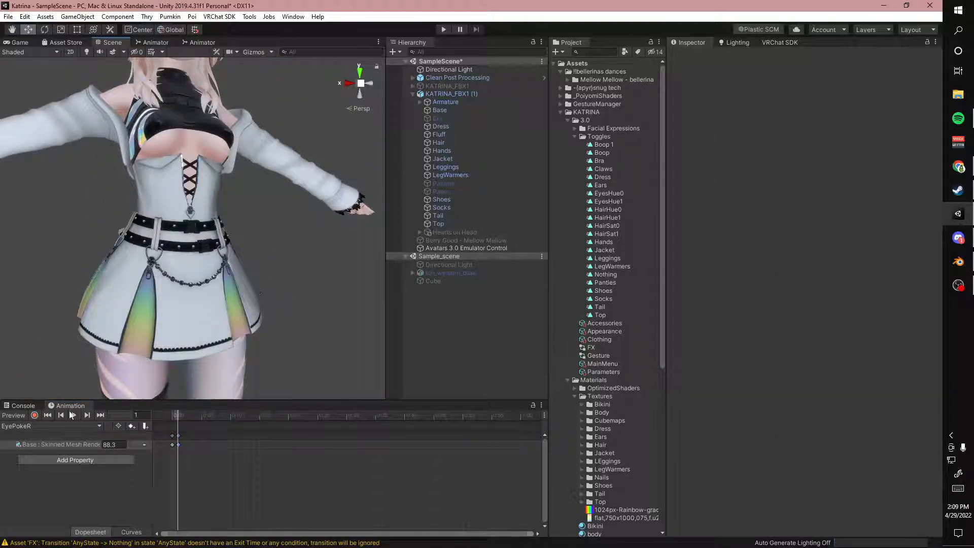
middle_drag(130, 269, 85, 394)
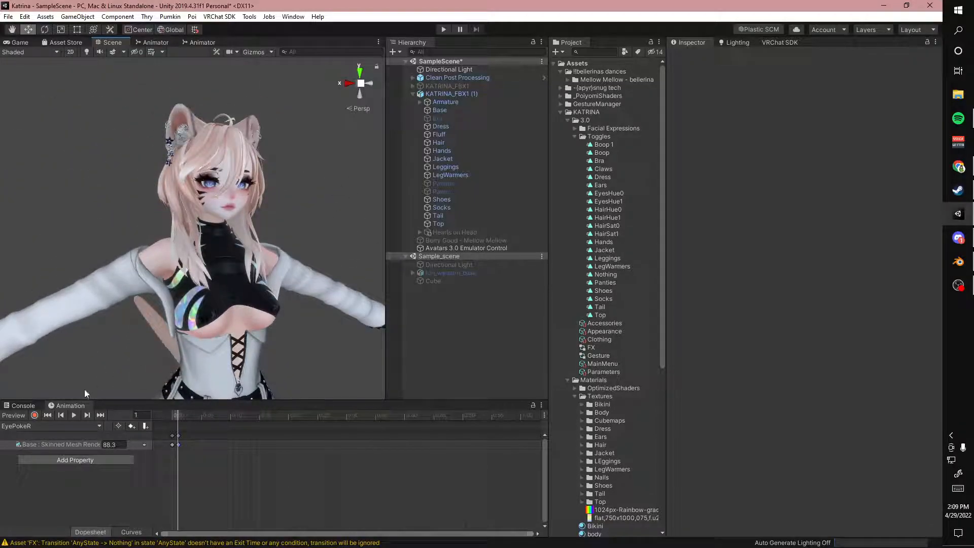
click(33, 423)
click(46, 423)
click(445, 361)
Step: Reopen the EyePokeR clip and set its blendshape value at frame 1 to 0
click(41, 423)
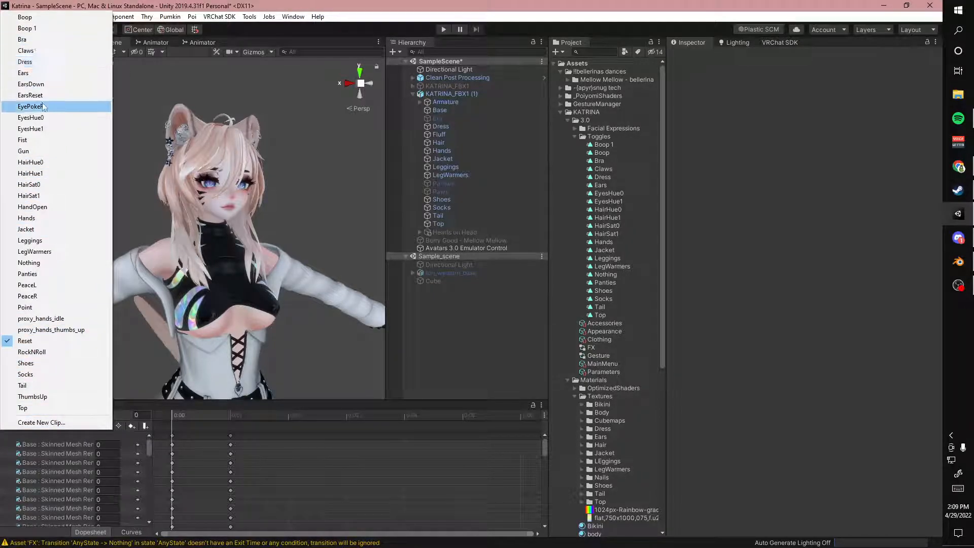
click(43, 106)
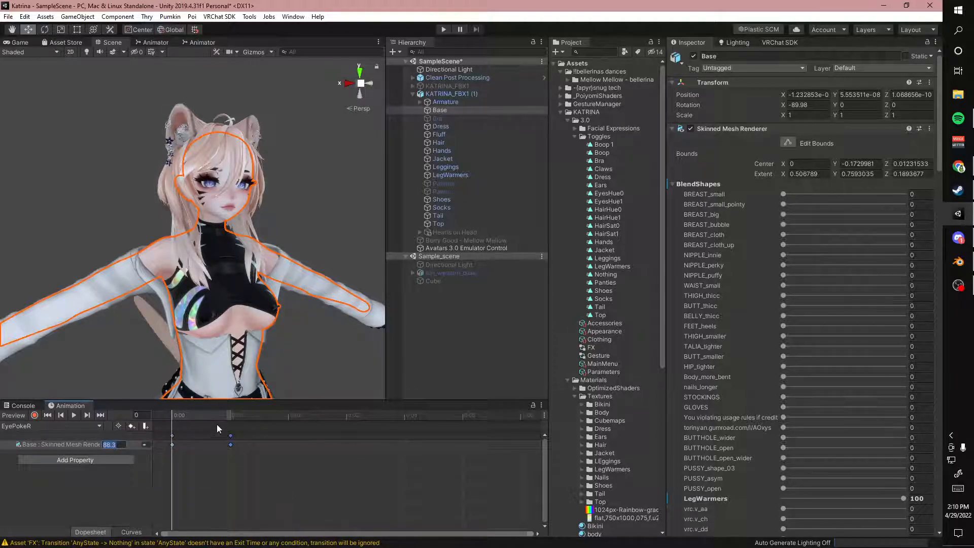
click(211, 415)
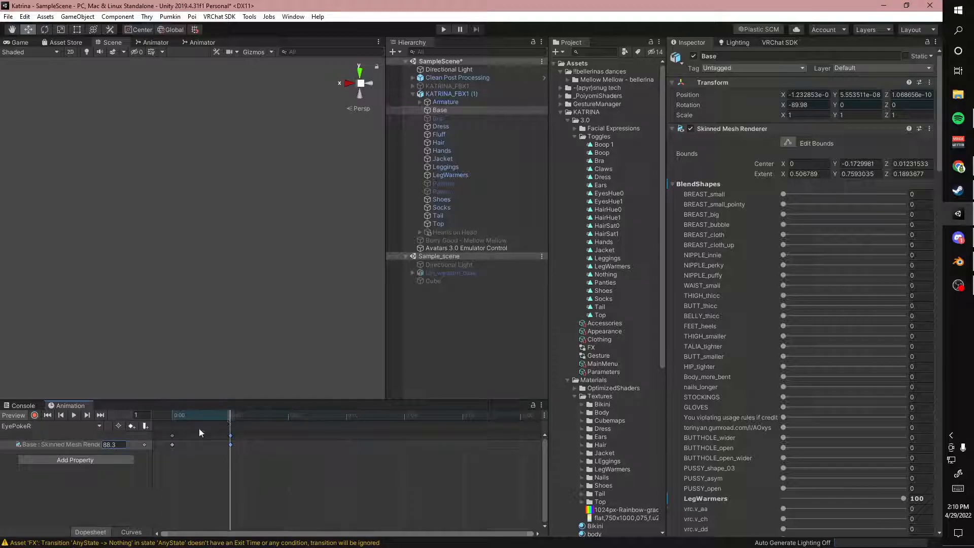
click(172, 418)
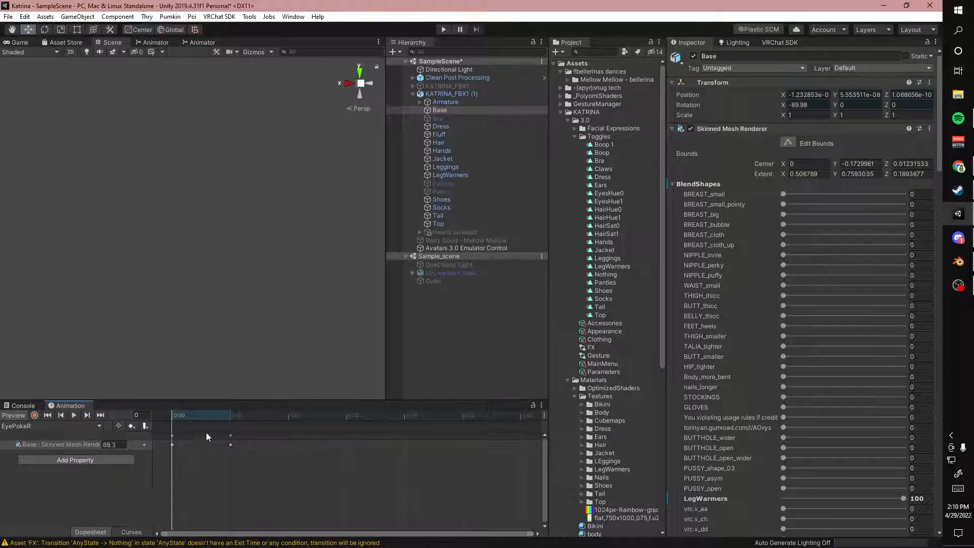
click(227, 416)
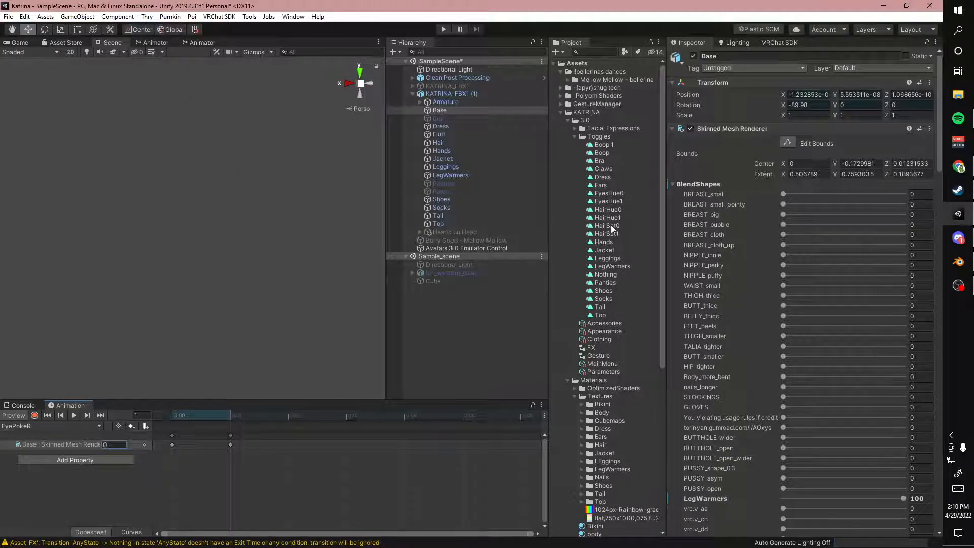
Step: Turn off Loop Time for the EyePokeR clip asset and check its two keyframes on the timeline
click(575, 65)
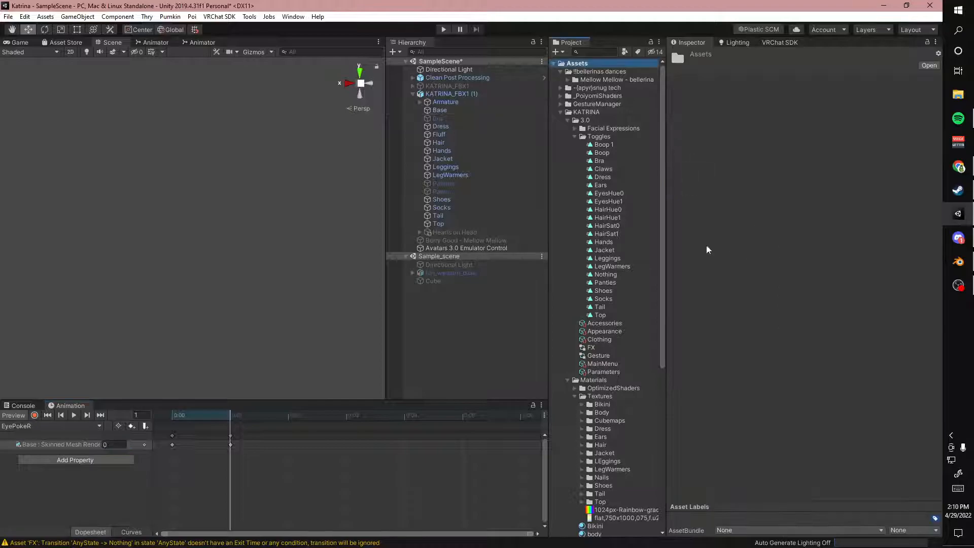
scroll(619, 264, down, 9)
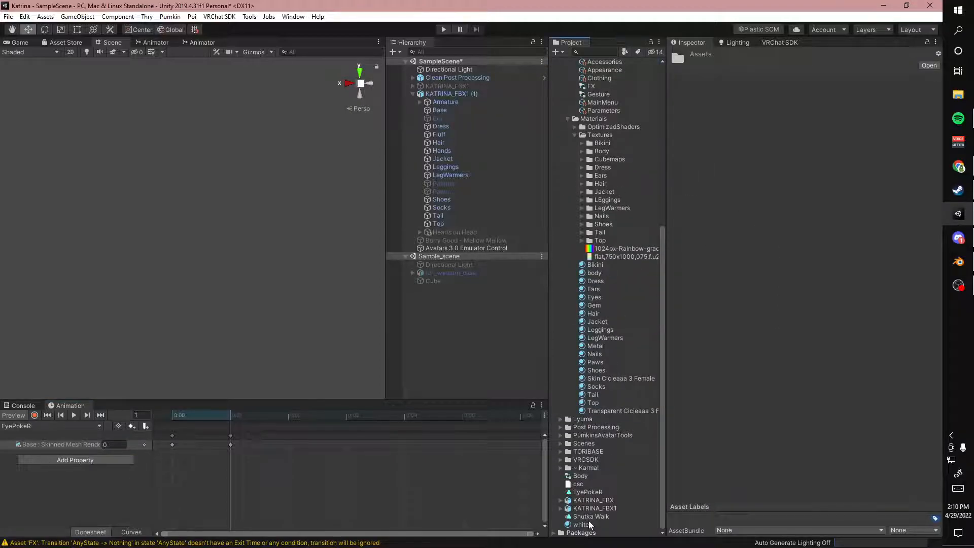
click(587, 492)
click(785, 90)
click(228, 415)
click(175, 416)
click(152, 42)
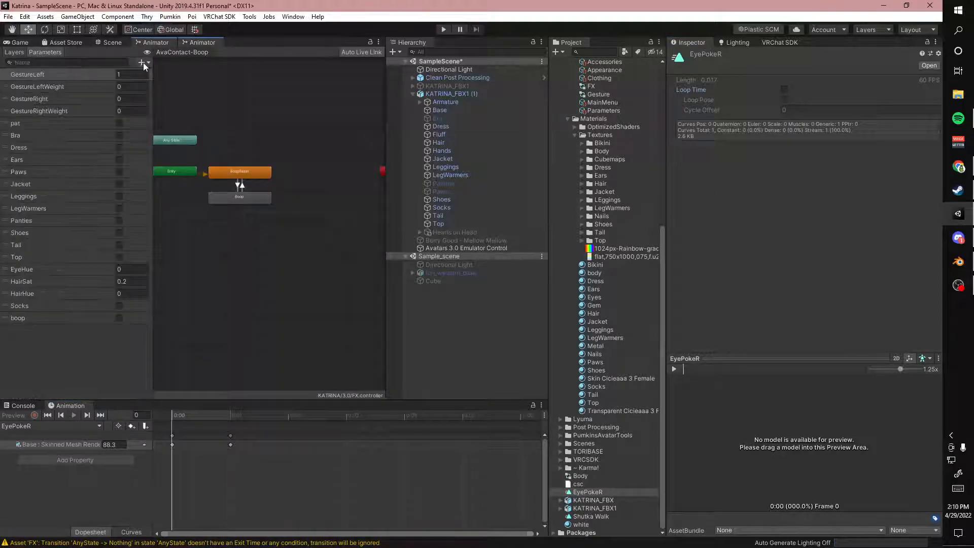
click(143, 63)
click(332, 113)
Step: Select the HeadRef object under the armature's Head bone and display gizmos in the scene
click(109, 42)
click(420, 102)
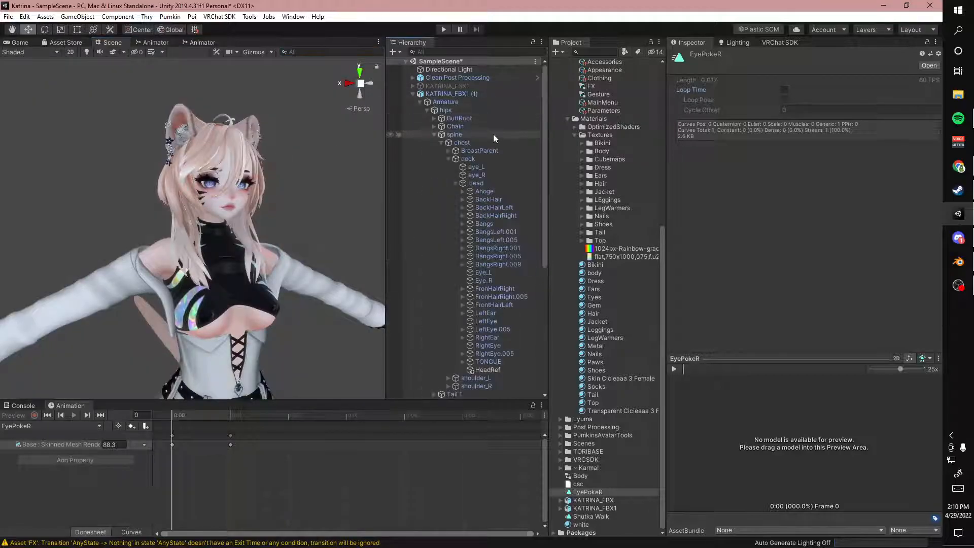
scroll(521, 252, down, 2)
click(492, 340)
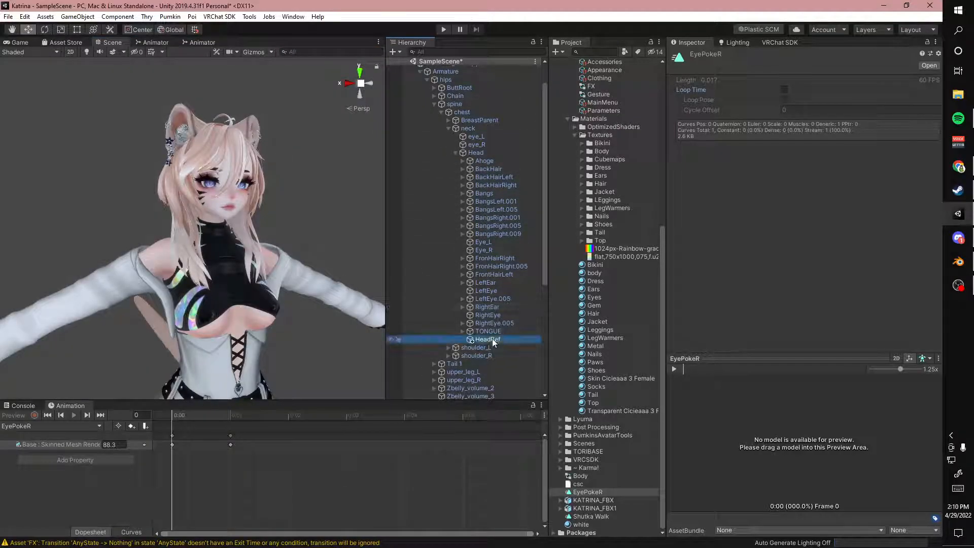
right_drag(253, 232, 280, 274)
click(249, 53)
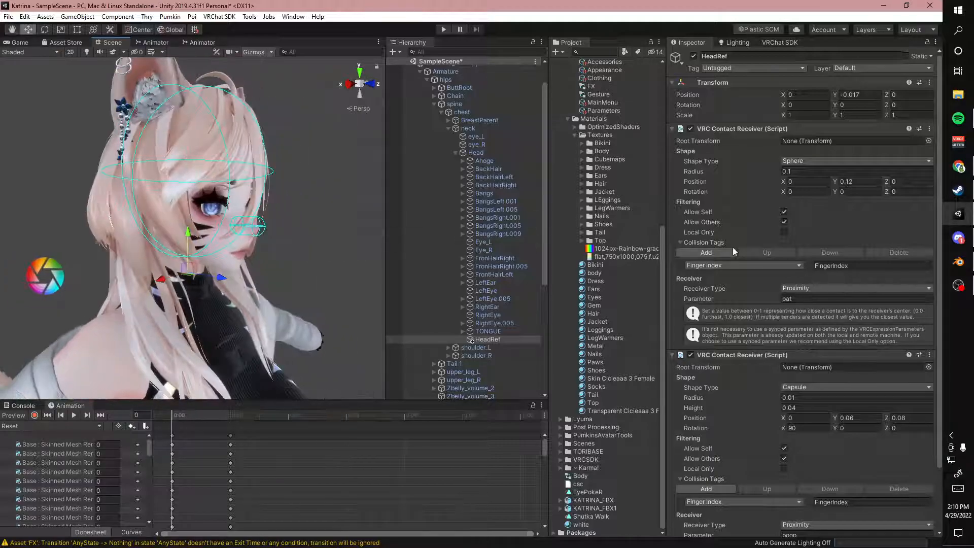
Step: Disable and collapse the VRC Contact Receiver on HeadRef that drives the pat parameter
click(690, 128)
click(744, 129)
right_drag(299, 282, 249, 285)
middle_drag(249, 285, 179, 289)
right_drag(309, 278, 258, 284)
middle_drag(259, 284, 228, 290)
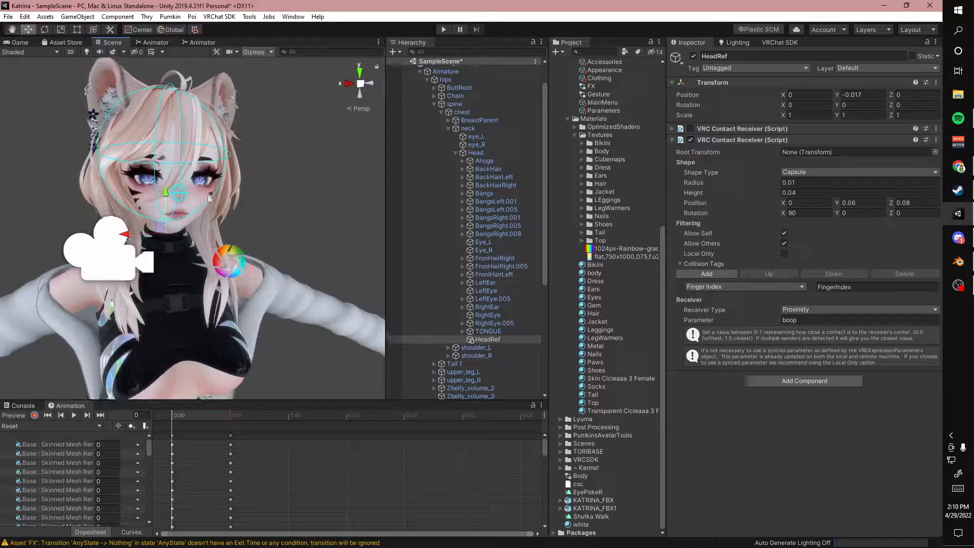
click(691, 129)
click(732, 128)
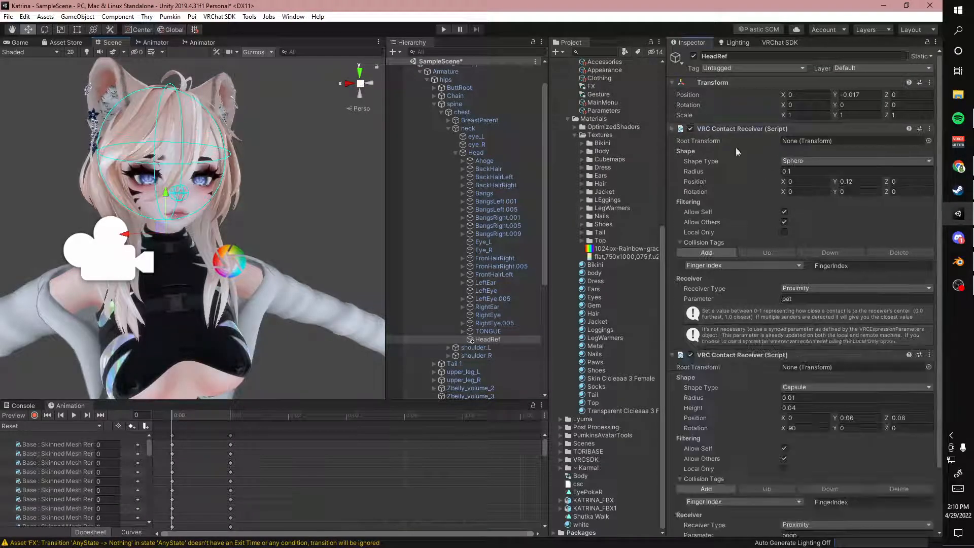
click(745, 128)
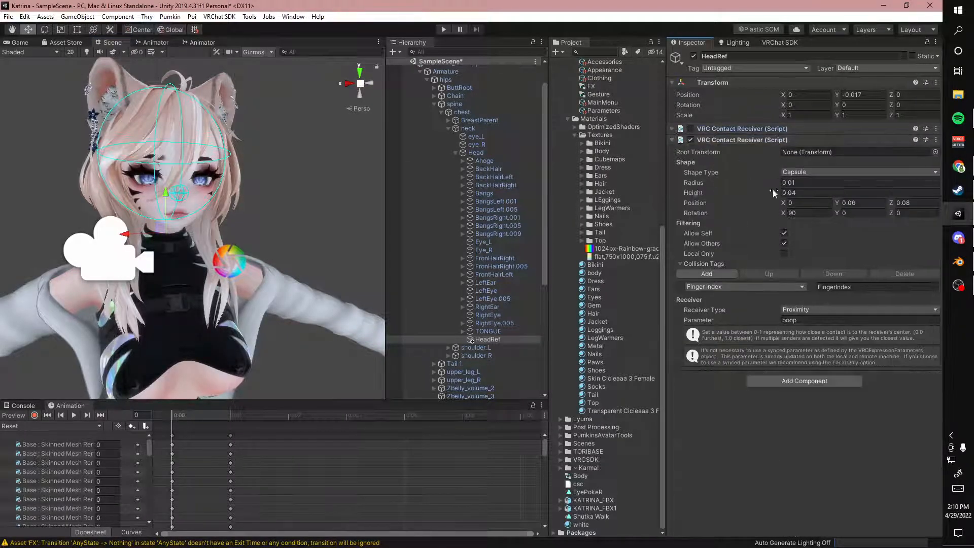
Step: Add a third VRC Contact Receiver component to HeadRef and expand its settings
click(804, 380)
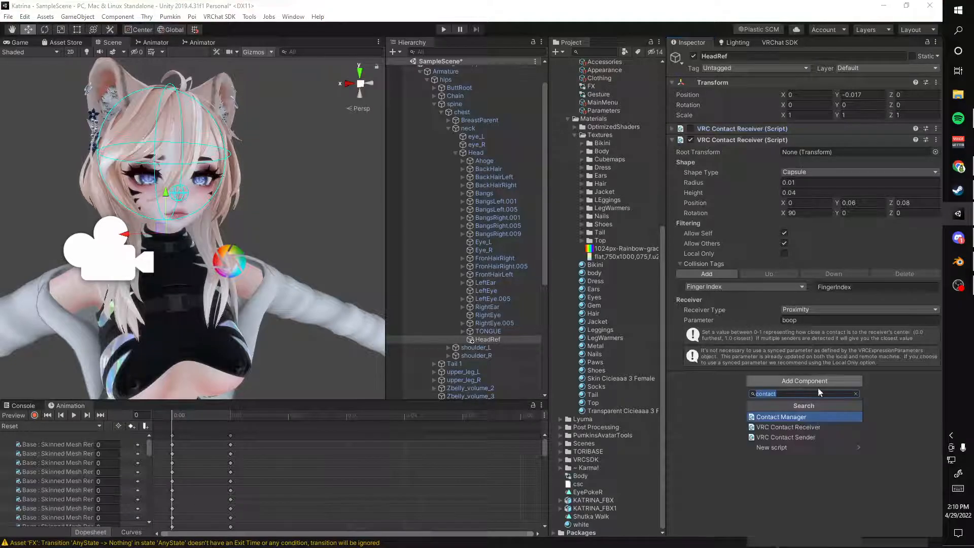
click(783, 428)
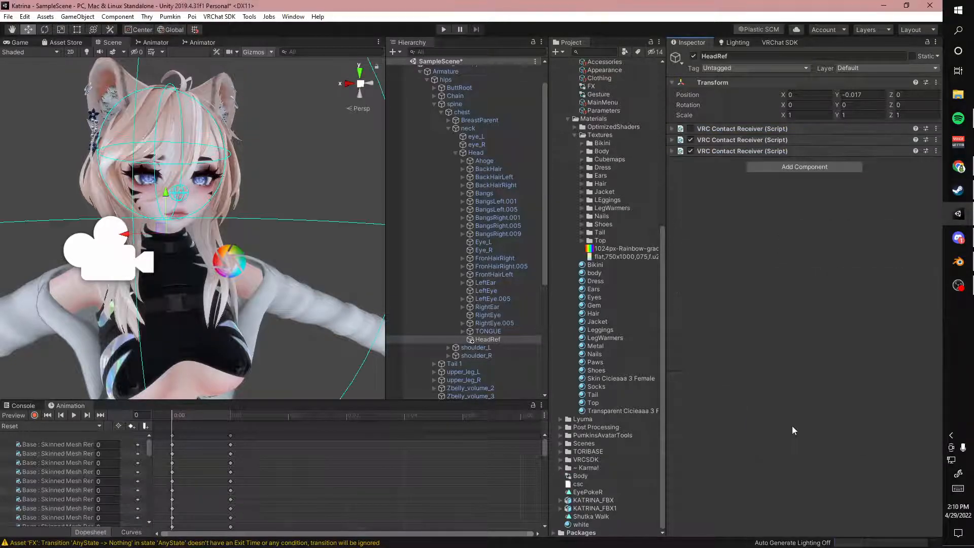
scroll(219, 214, up, 3)
scroll(219, 215, down, 3)
click(720, 150)
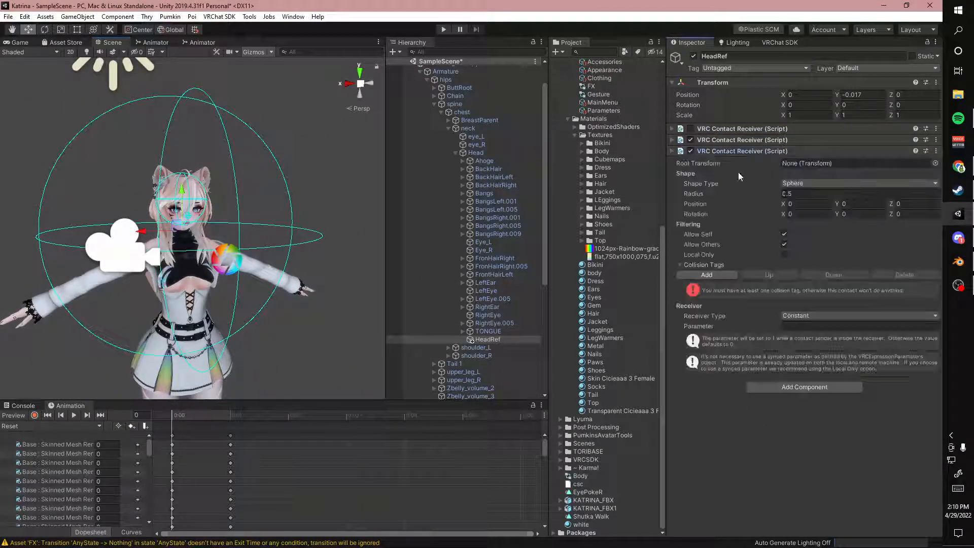
Step: Set the new contact receiver's radius to 0.02 and change its shape type to Capsule
click(775, 192)
text(0.02)
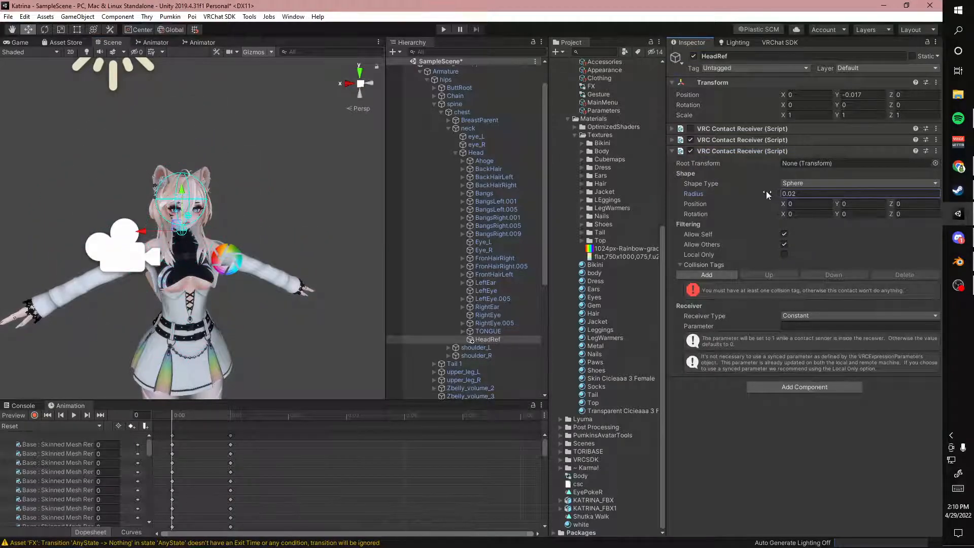
click(806, 183)
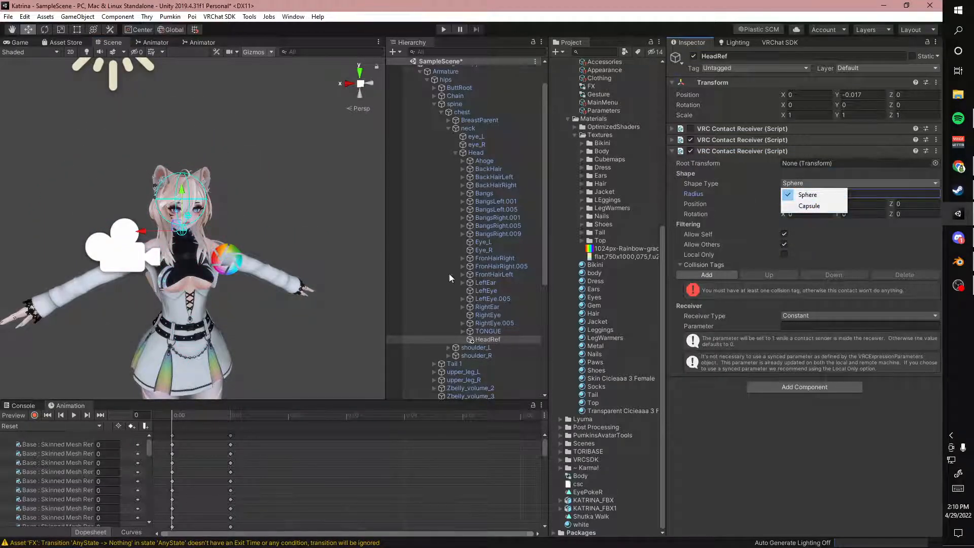
right_click(237, 237)
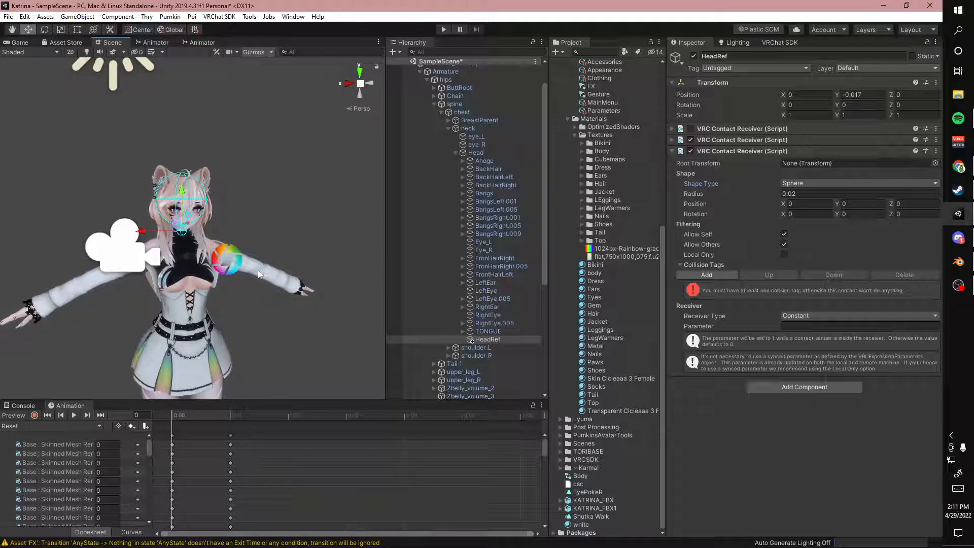
click(841, 184)
click(806, 206)
alt+drag(244, 236, 340, 218)
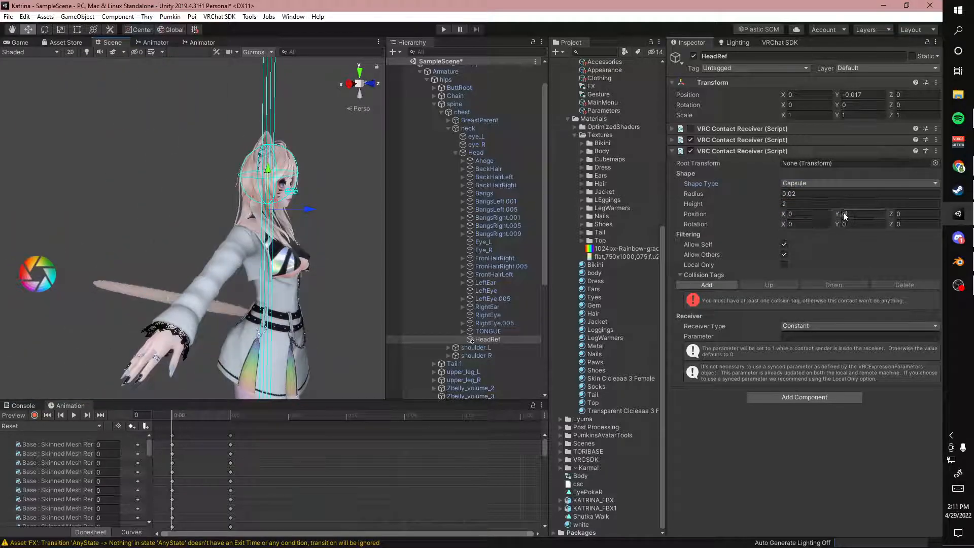
click(809, 213)
text(90)
key(Return)
scroll(330, 248, down, 8)
key(ctrl+z)
Step: Rotate the contact receiver's capsule 90 degrees about its X axis
click(804, 225)
text(9)
click(784, 254)
key(BackSpace)
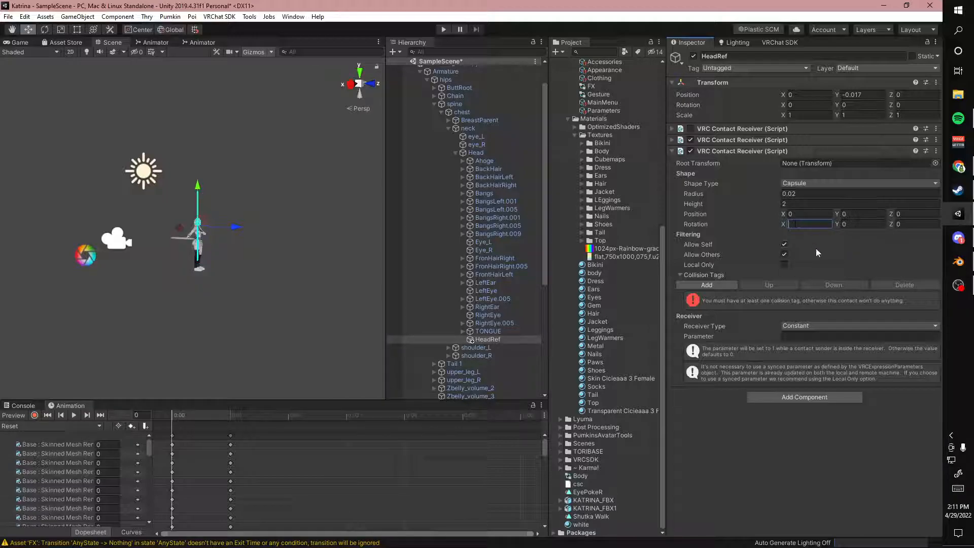
text(90)
Step: Shorten the contact receiver's capsule to a height of 0.15
scroll(284, 251, up, 3)
alt+drag(284, 251, 144, 421)
scroll(175, 190, up, 4)
middle_drag(175, 190, 163, 193)
key(f)
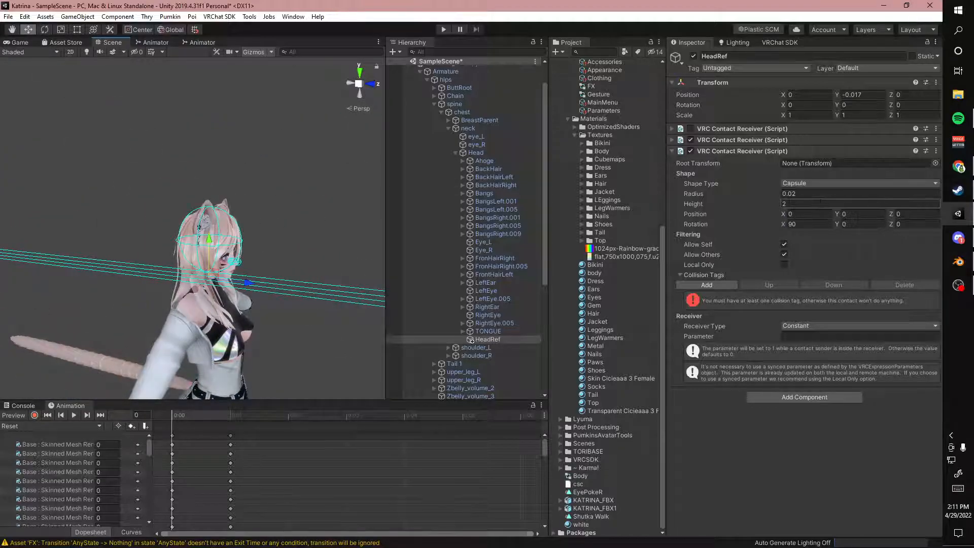
drag(775, 204, 745, 206)
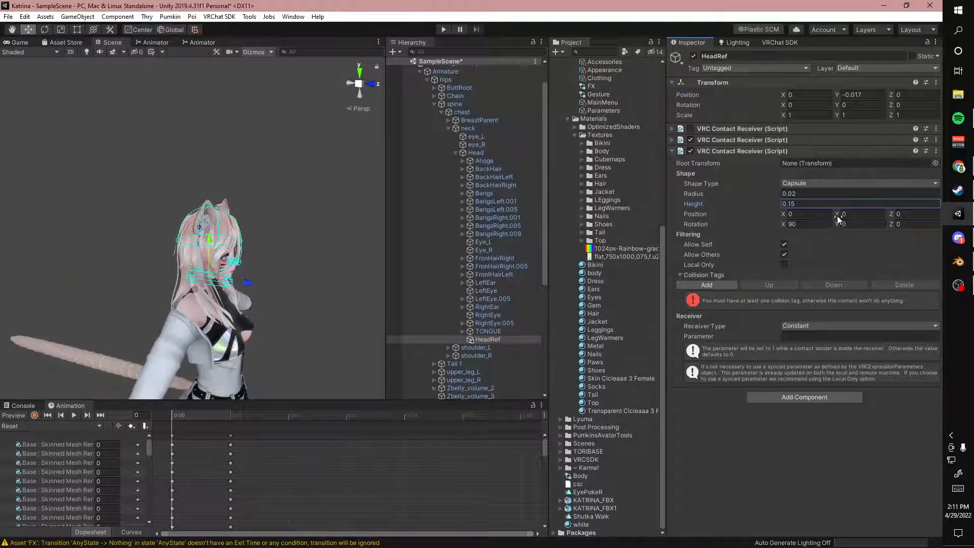
Step: Move the contact receiver's capsule to Y position 0.08 and X position -0.06
drag(840, 216, 842, 216)
right_drag(355, 231, 229, 227)
key(d)
scroll(239, 218, up, 3)
middle_drag(229, 228, 209, 232)
scroll(218, 232, down, 5)
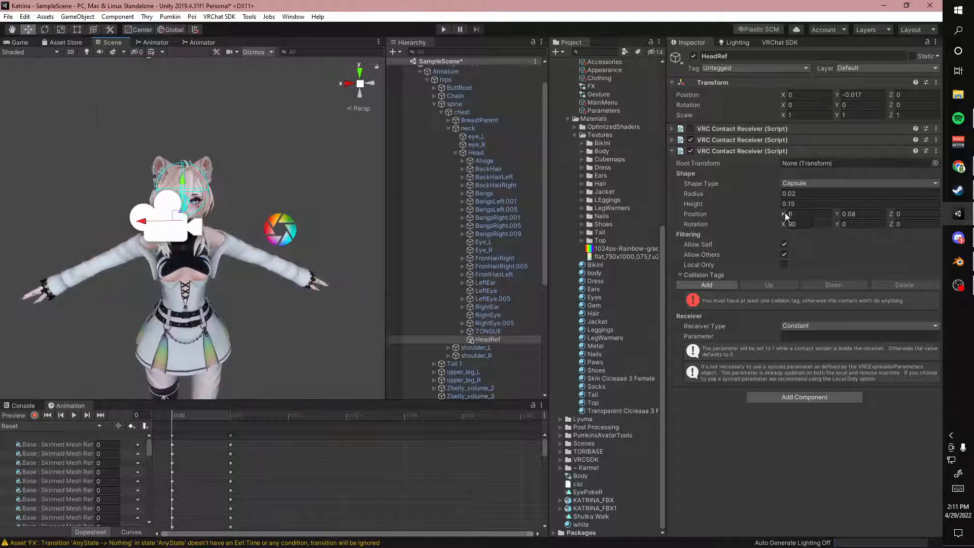
scroll(257, 185, up, 4)
middle_drag(258, 186, 254, 203)
drag(778, 214, 779, 214)
Step: Set the contact receiver's Z position to 0.03 and its X position to -0.05
right_drag(223, 213, 231, 309)
middle_drag(231, 310, 242, 234)
scroll(239, 166, down, 3)
scroll(246, 166, down, 5)
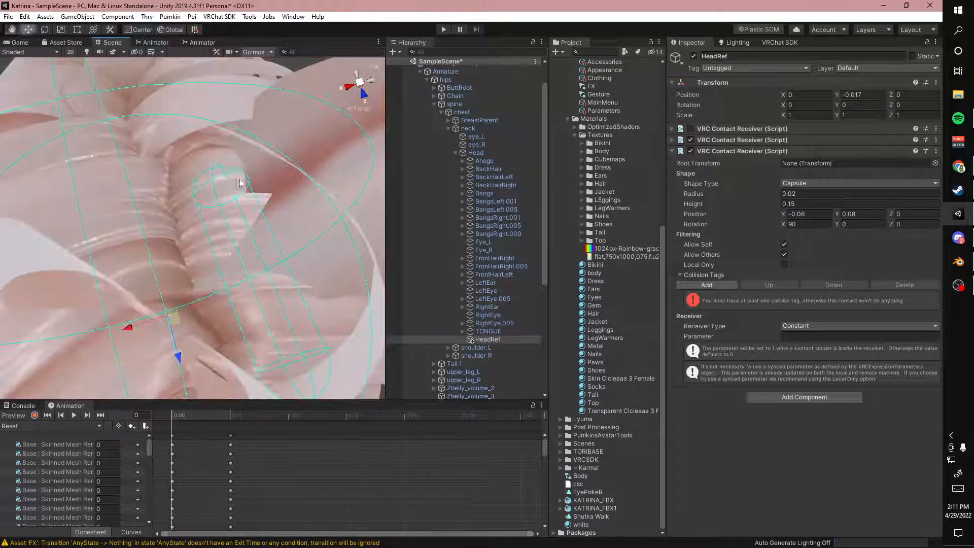
scroll(237, 178, down, 5)
middle_drag(236, 174, 228, 171)
drag(892, 217, 892, 214)
click(806, 213)
text(-0.05)
Step: Check the capsule against the face from several angles and try reducing its height
alt+drag(152, 299, 133, 205)
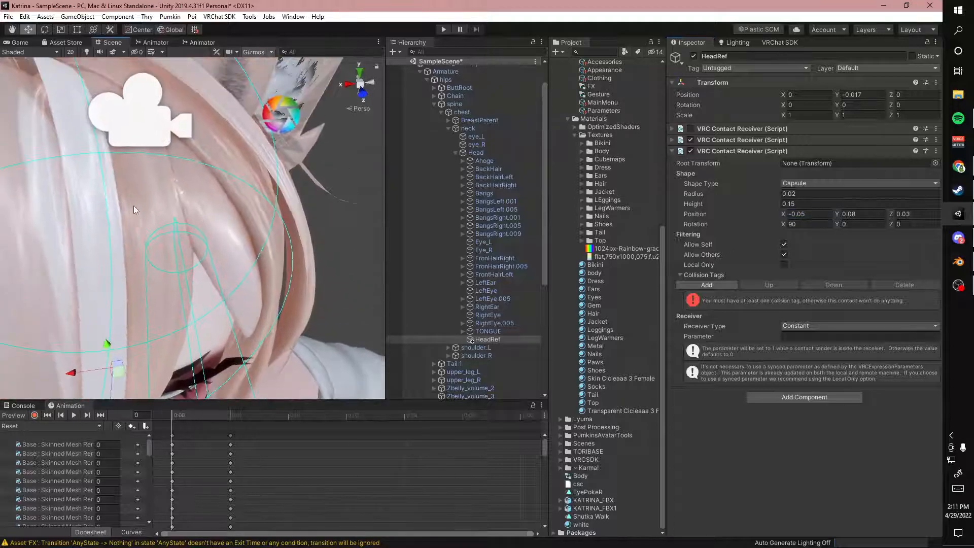
alt+right_drag(133, 206, 104, 196)
alt+drag(104, 195, 109, 170)
alt+right_drag(109, 169, 183, 201)
alt+drag(184, 200, 195, 249)
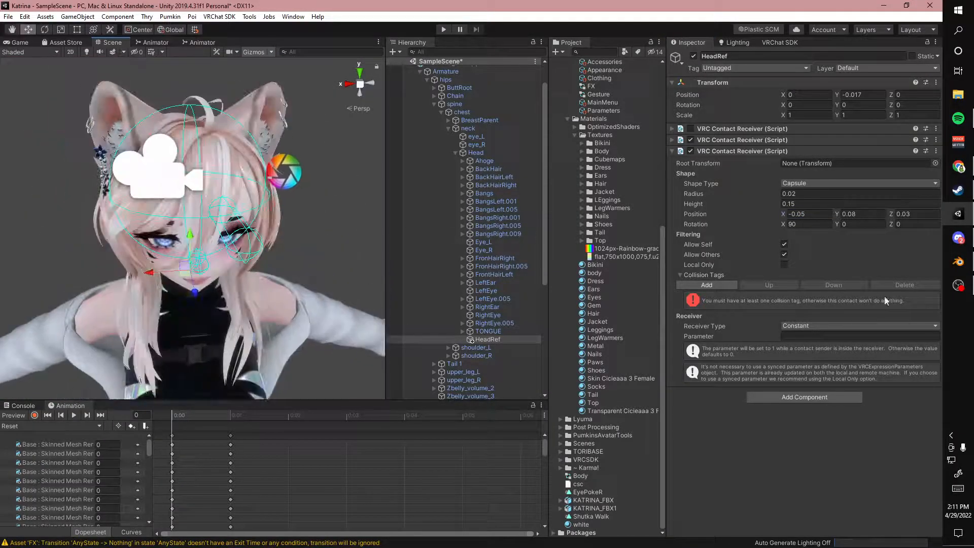
drag(796, 204, 793, 205)
key(BackSpace)
alt+drag(92, 252, 193, 203)
click(788, 203)
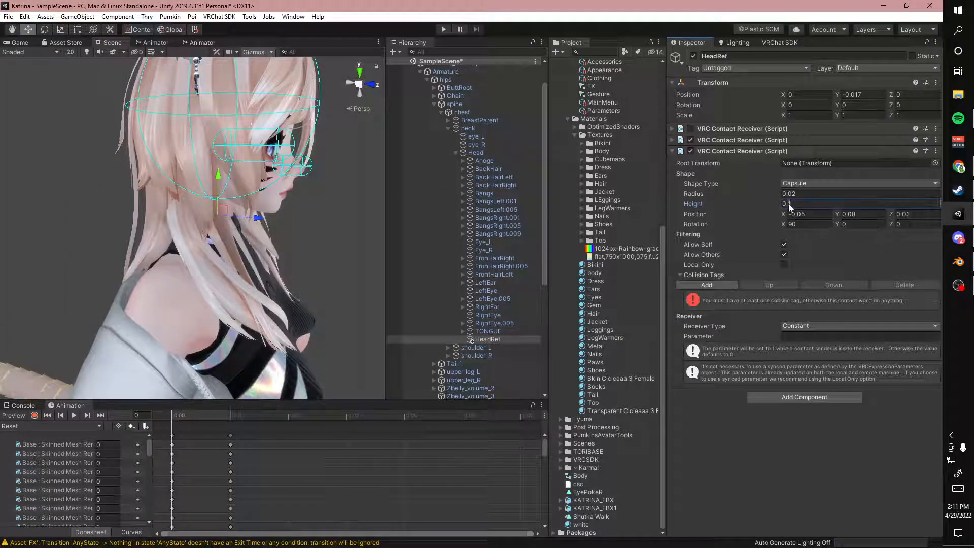
Step: Change the contact receiver's shape type back to Sphere and set its Z position to 0.09
click(802, 181)
click(812, 194)
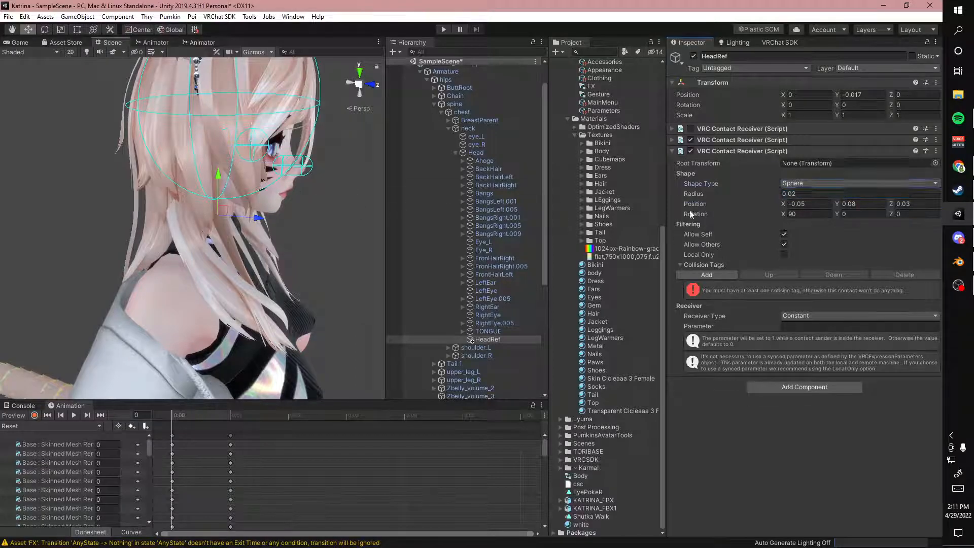
click(894, 205)
text(0.09)
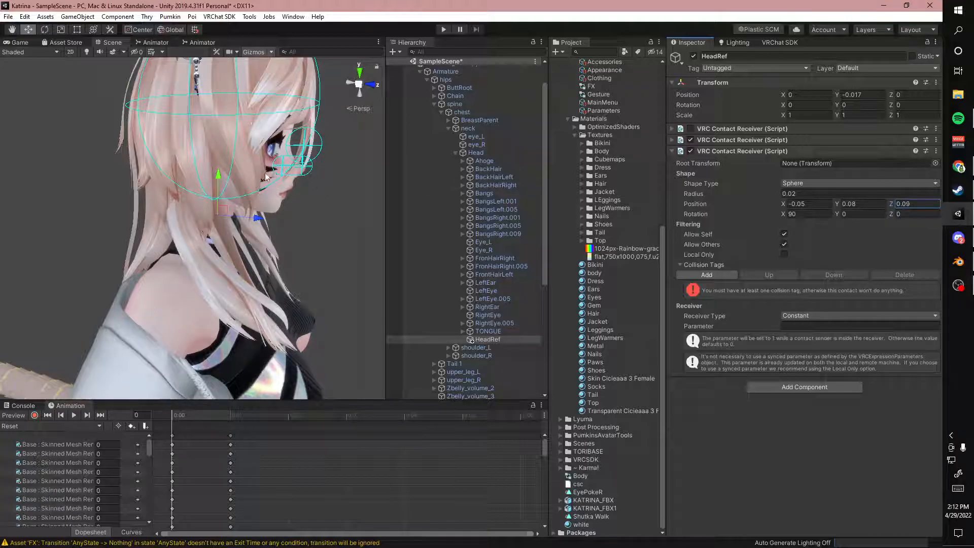
Step: Try a lower Y position of 0.05 for the sphere, then set its X position to -0.04
alt+drag(329, 200, 263, 310)
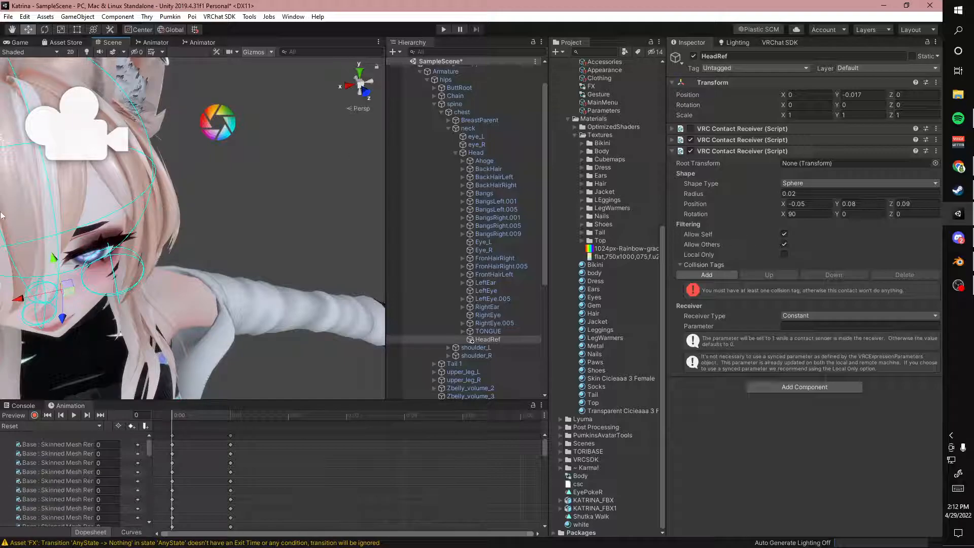
alt+drag(180, 269, 294, 198)
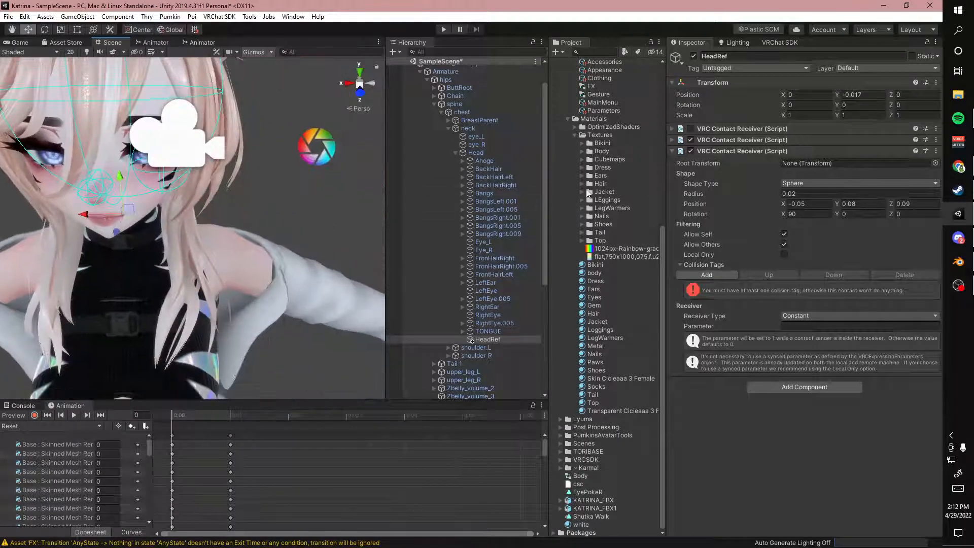
click(856, 204)
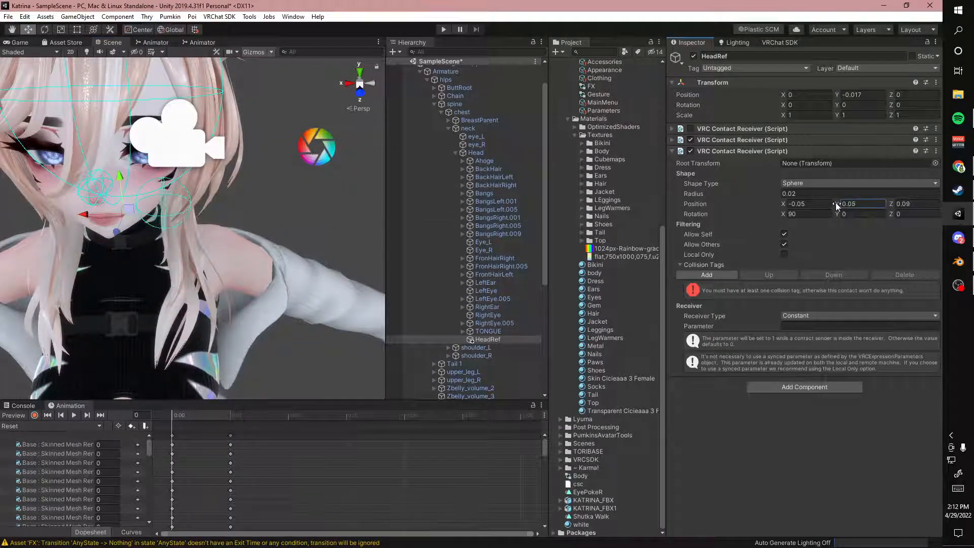
click(796, 204)
text(4)
Step: Adjust the sphere's depth at the eye, trying Z position 0.06 and settling on 0.07
alt+drag(335, 253, 119, 172)
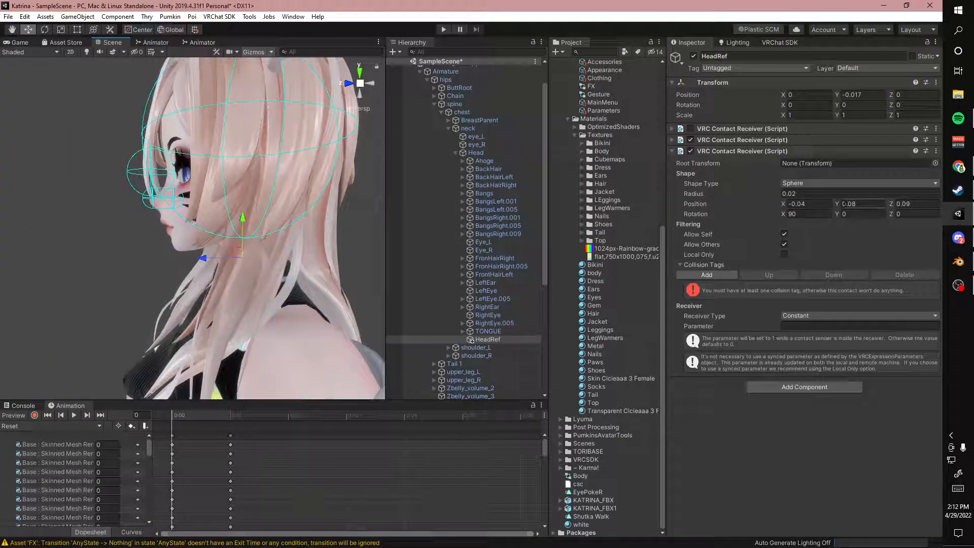
key(Tab)
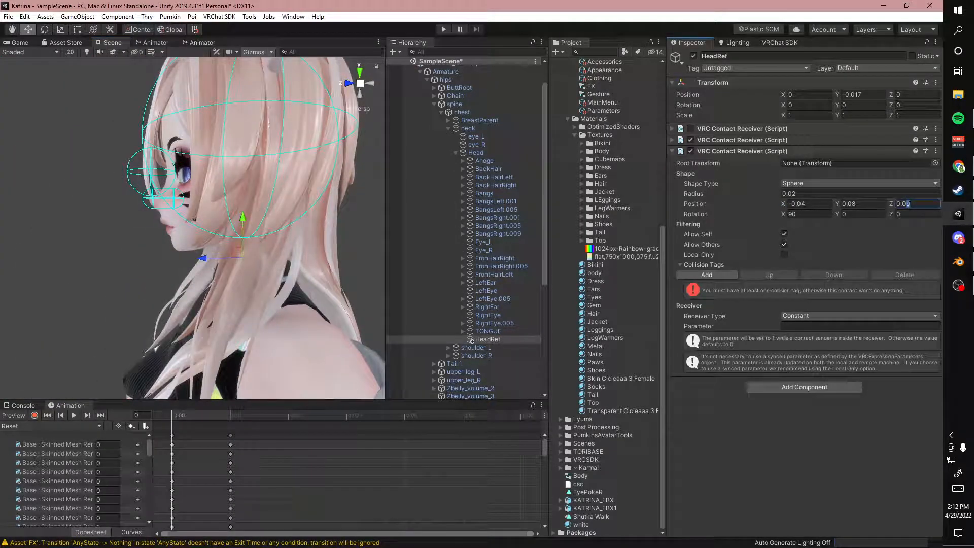
key(BackSpace)
text(6)
alt+drag(263, 213, 427, 214)
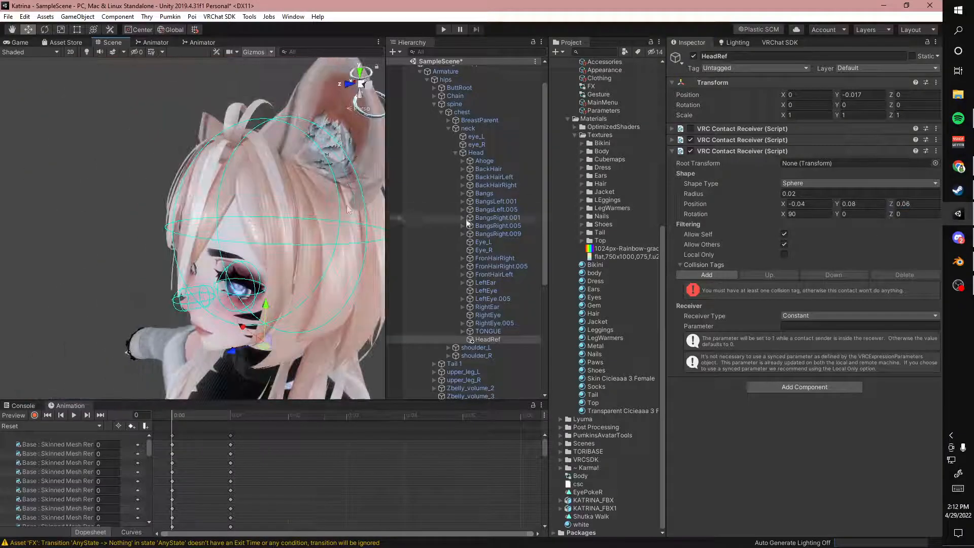
click(906, 204)
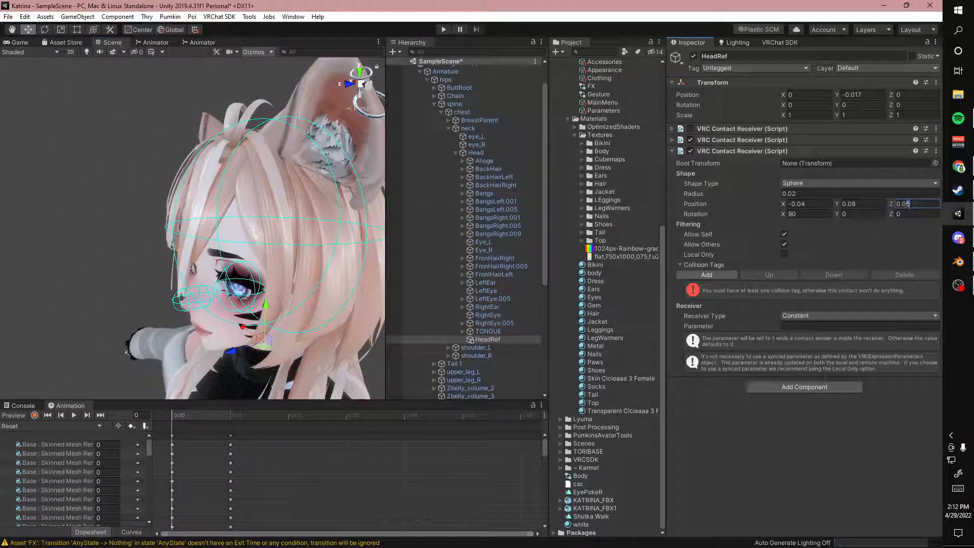
text(7)
Step: Examine the contact sphere's placement over the avatar's eye from several angles
alt+drag(228, 218, 324, 266)
scroll(223, 247, down, 3)
middle_drag(325, 266, 254, 269)
scroll(281, 243, down, 2)
alt+drag(254, 270, 162, 279)
middle_drag(162, 279, 185, 286)
alt+drag(185, 287, 106, 220)
middle_drag(228, 283, 175, 287)
alt+drag(143, 318, 175, 299)
middle_drag(129, 264, 146, 252)
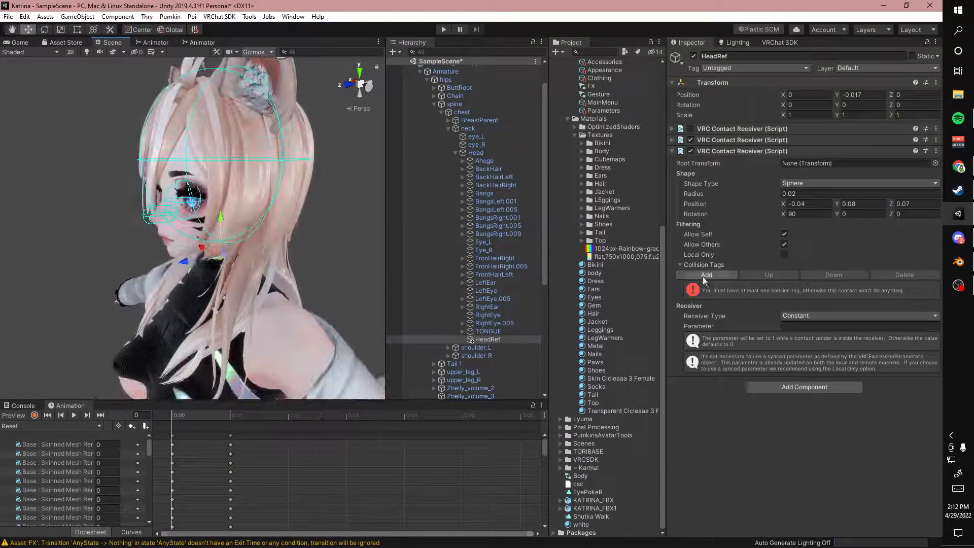
Step: Add a Finger Index collision tag to the eye's contact receiver
click(703, 274)
click(780, 288)
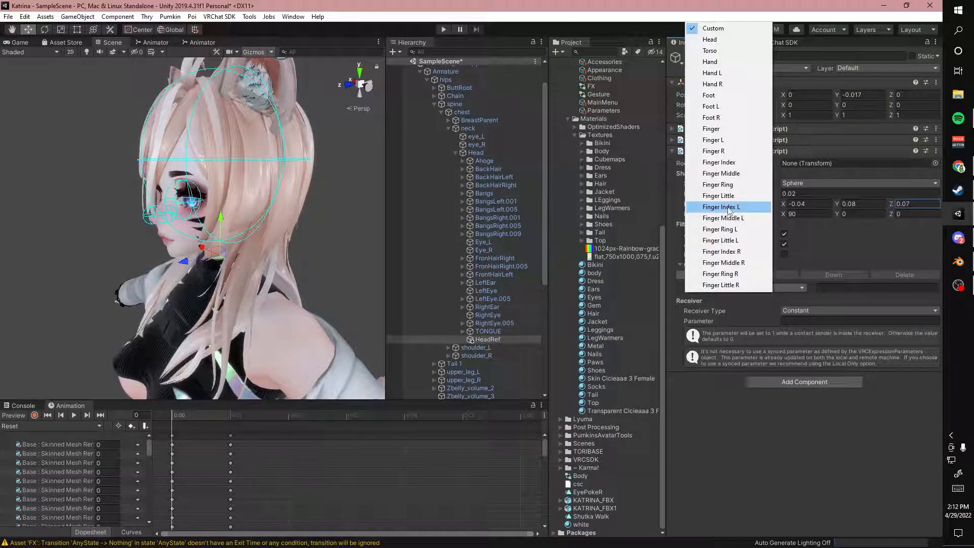
click(723, 162)
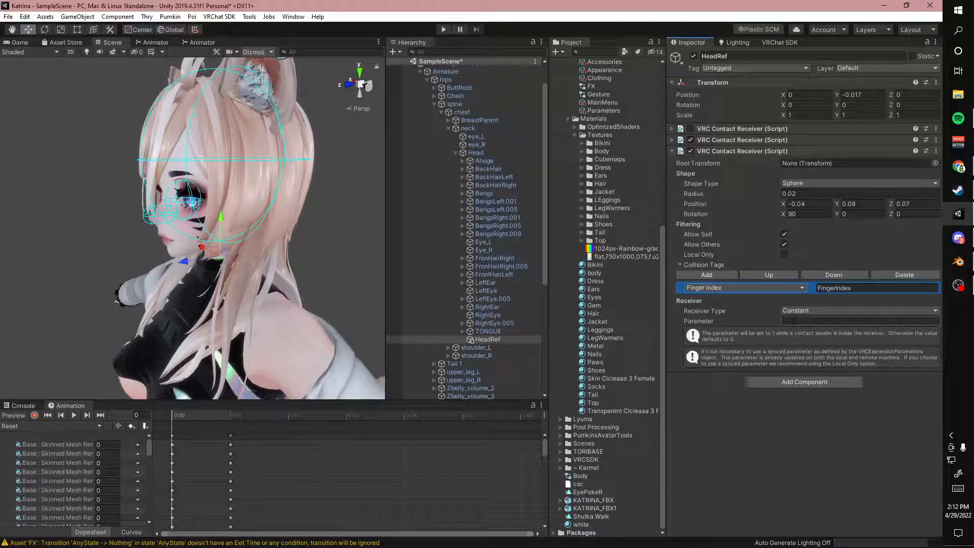
Step: Set the receiver type to Proximity and its parameter to EyePokeR
click(812, 311)
click(810, 345)
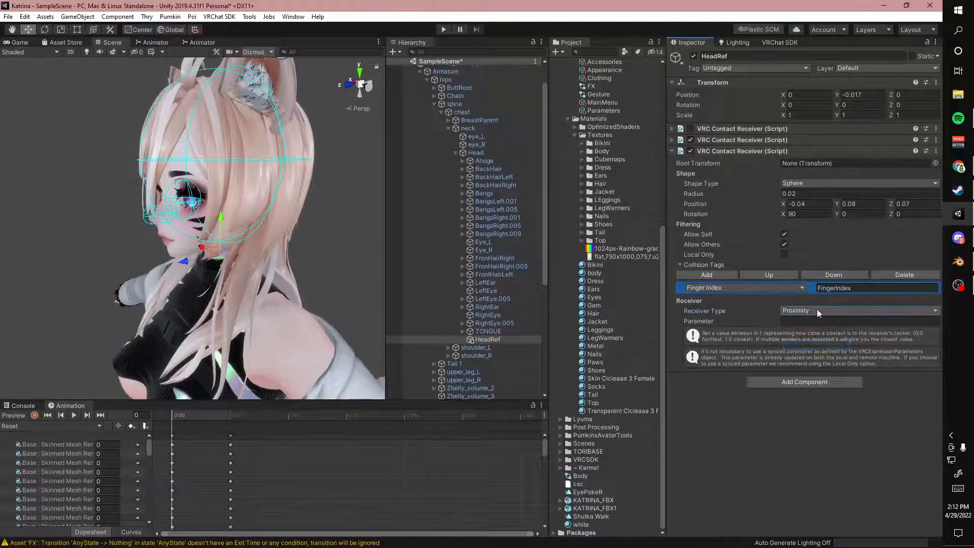
click(838, 321)
text(E)
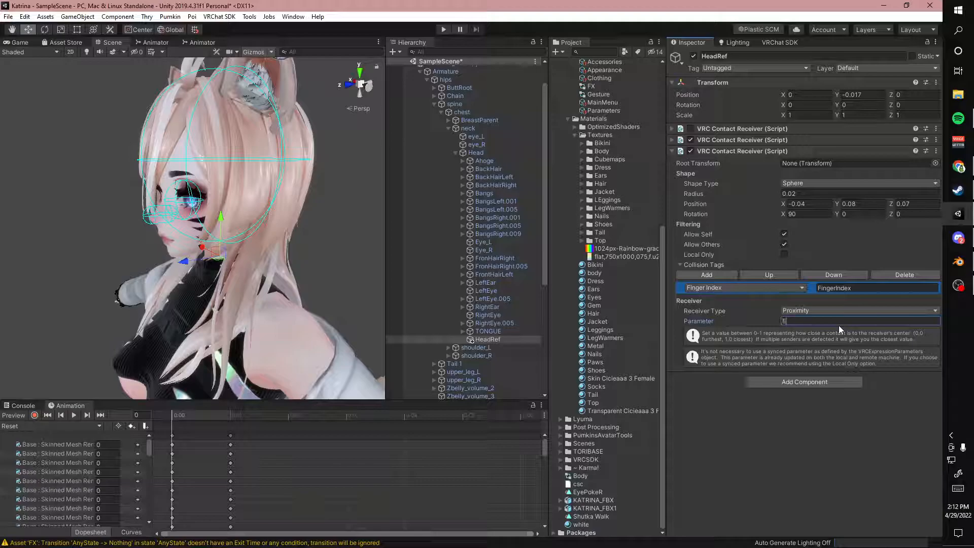
text(yePokeR)
Step: Add a bool parameter named EyePokeR to the FX animator controller
click(144, 43)
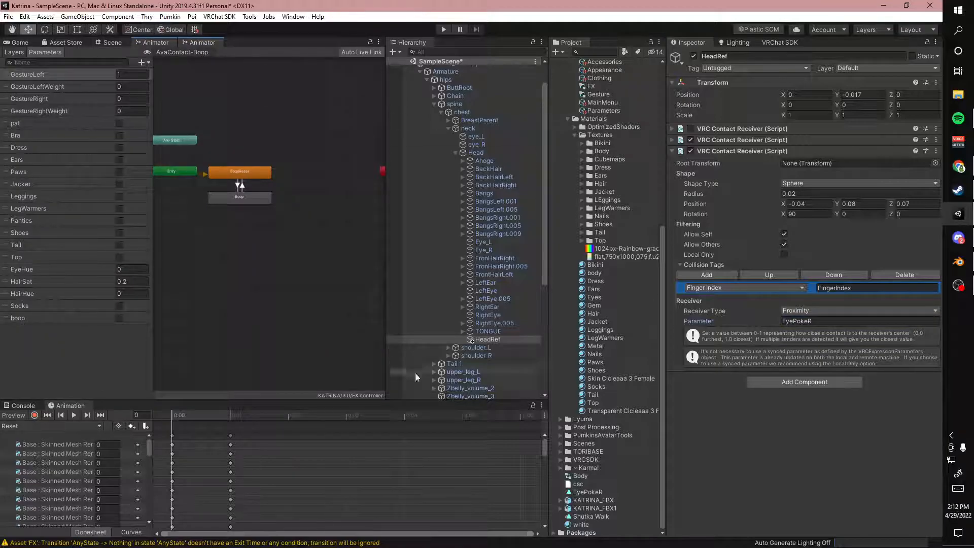
click(142, 62)
click(159, 97)
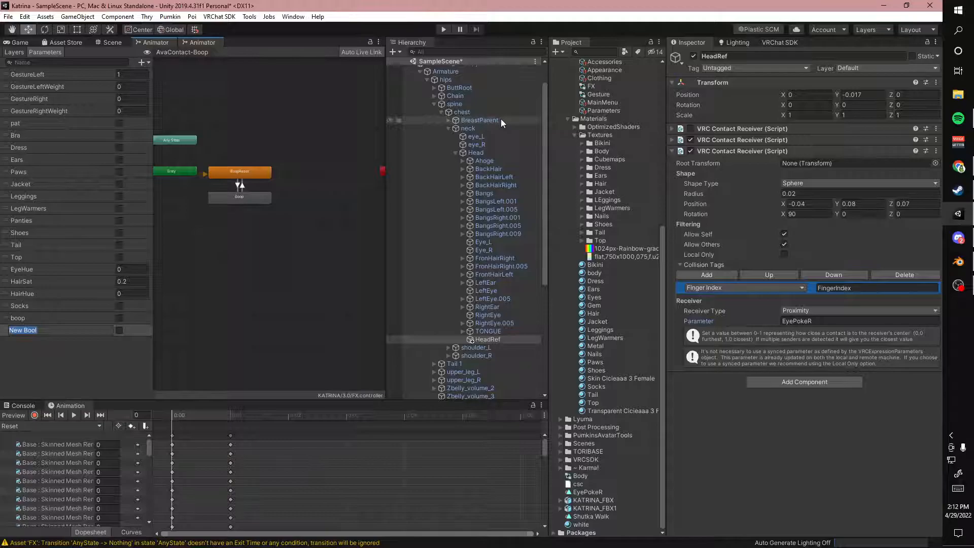
text(EyePokeR)
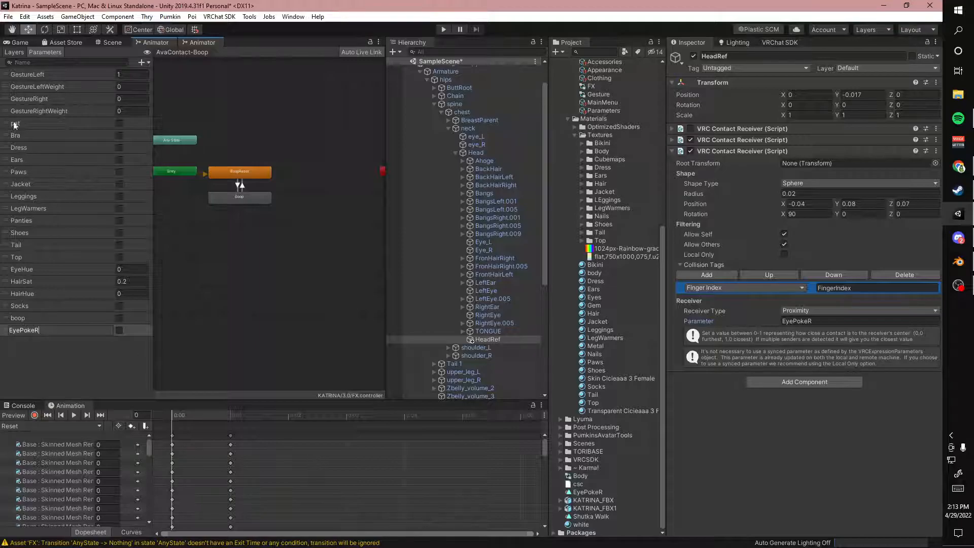
Step: Create an FX layer named AvaContact-EyePokeR and place it directly below the AvaContact-Boop layer
click(14, 51)
click(144, 62)
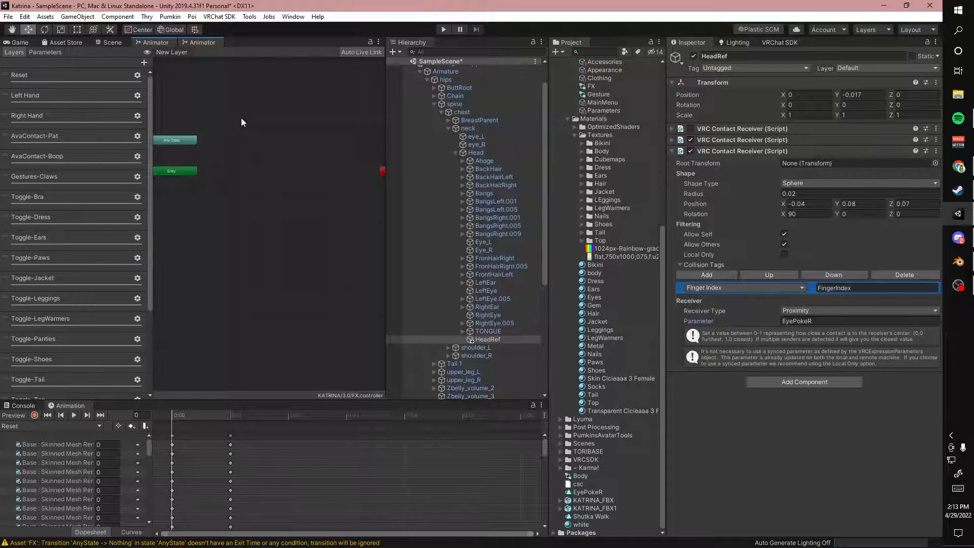
text(AvaContact-EyePokeR)
key(Return)
scroll(98, 277, down, 4)
drag(69, 385, 60, 184)
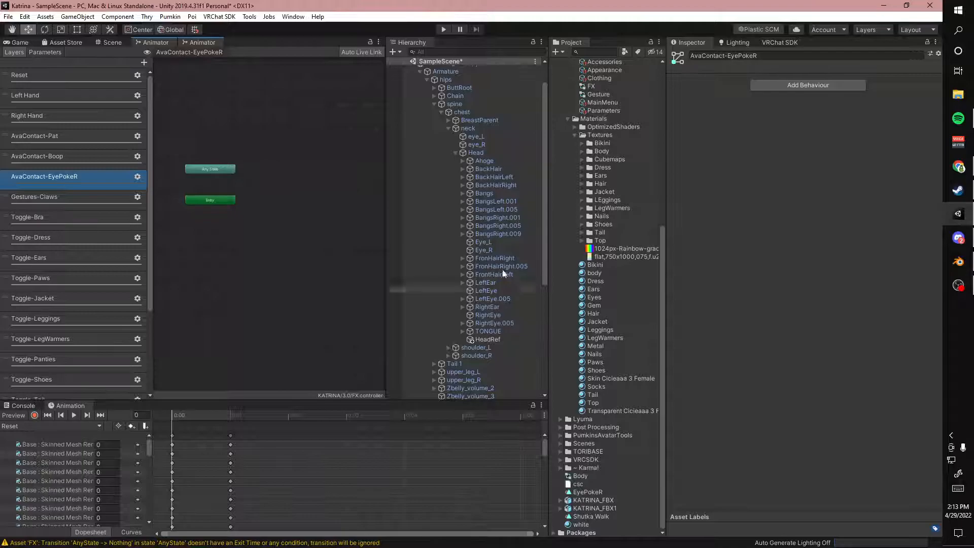
Step: Add two states to the AvaContact-EyePokeR layer from the EyePokeR animation clip
drag(592, 494, 291, 200)
click(275, 198)
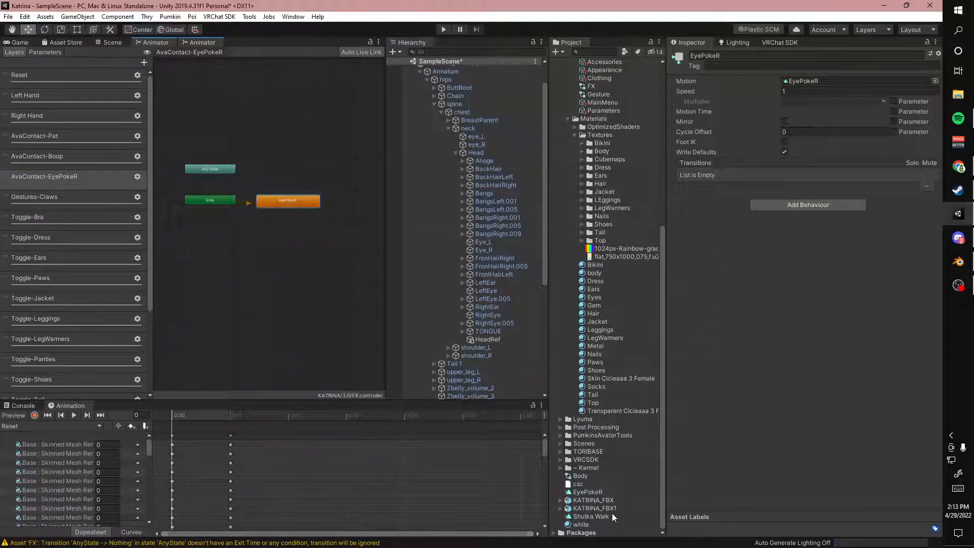
drag(599, 492, 264, 221)
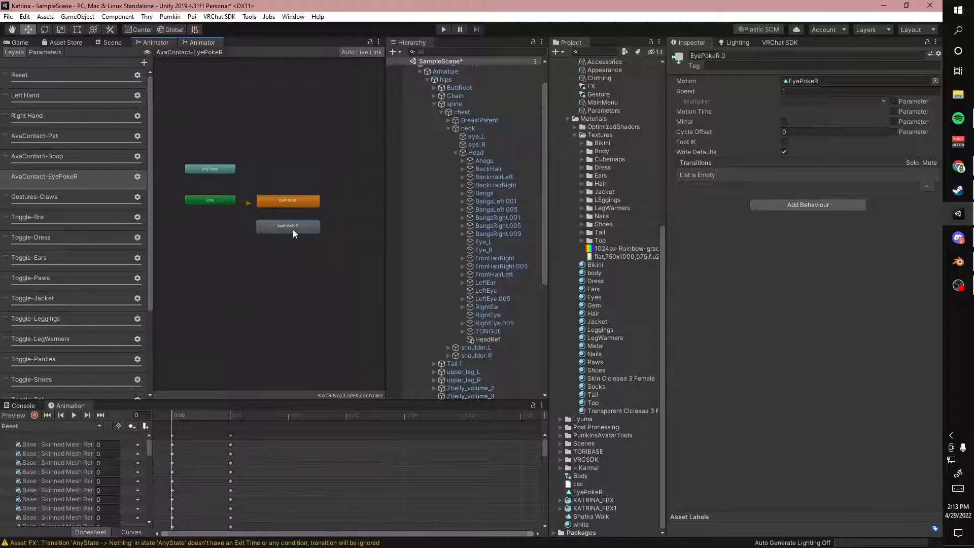
Step: Rename the default state to EyePokeR-Reset and the second state to EyePokeR
scroll(294, 230, up, 5)
click(721, 55)
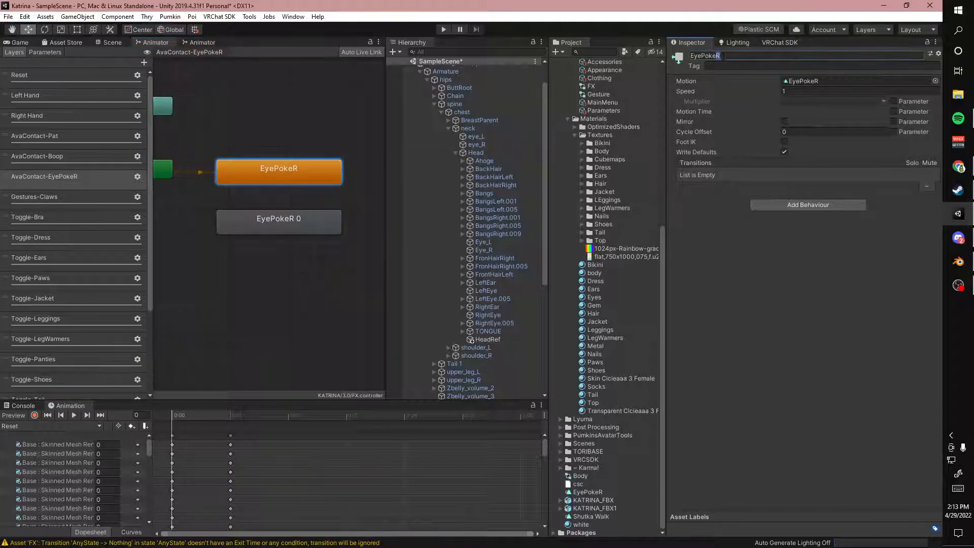
text(-Reset)
key(Return)
click(296, 229)
click(807, 57)
click(735, 56)
key(BackSpace)
key(BackSpace)
key(Return)
Step: Create a transition from the EyePokeR-Reset state to the EyePokeR state
click(282, 178)
right_click(281, 180)
click(299, 185)
click(284, 220)
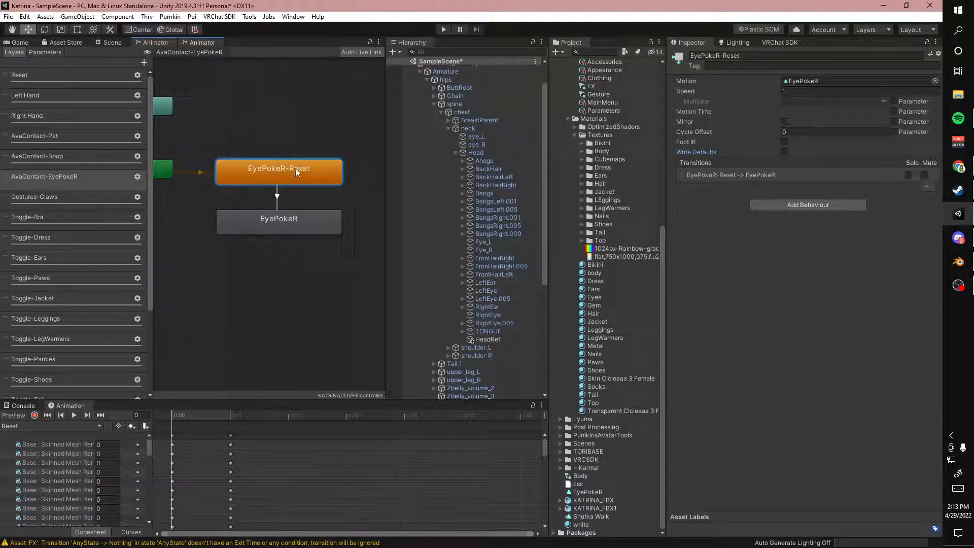
Step: Create a return transition from the EyePokeR state to the EyePokeR-Reset state
right_click(281, 230)
click(347, 227)
click(292, 179)
Step: Turn off exit time on the EyePokeR-Reset to EyePokeR transition and add a condition requiring New Bool to be true
click(277, 199)
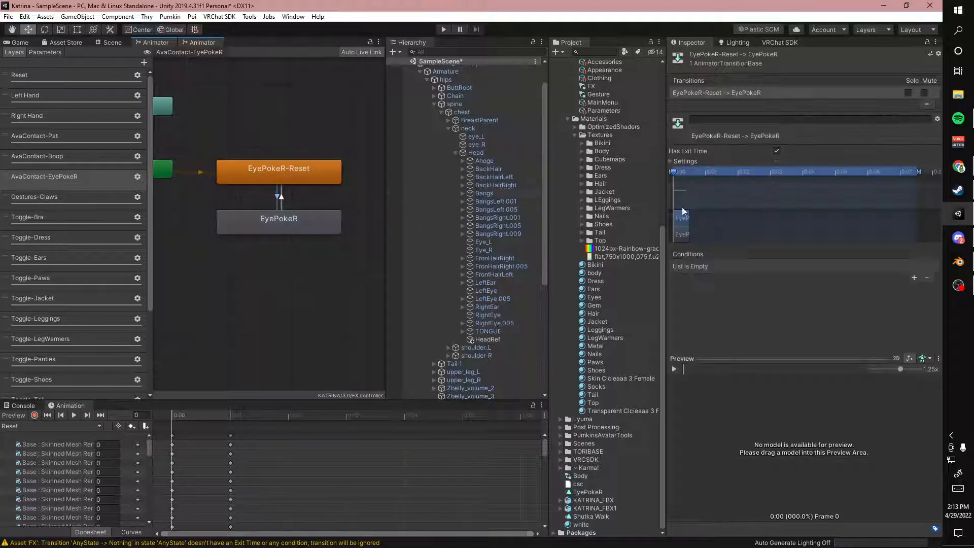
click(775, 151)
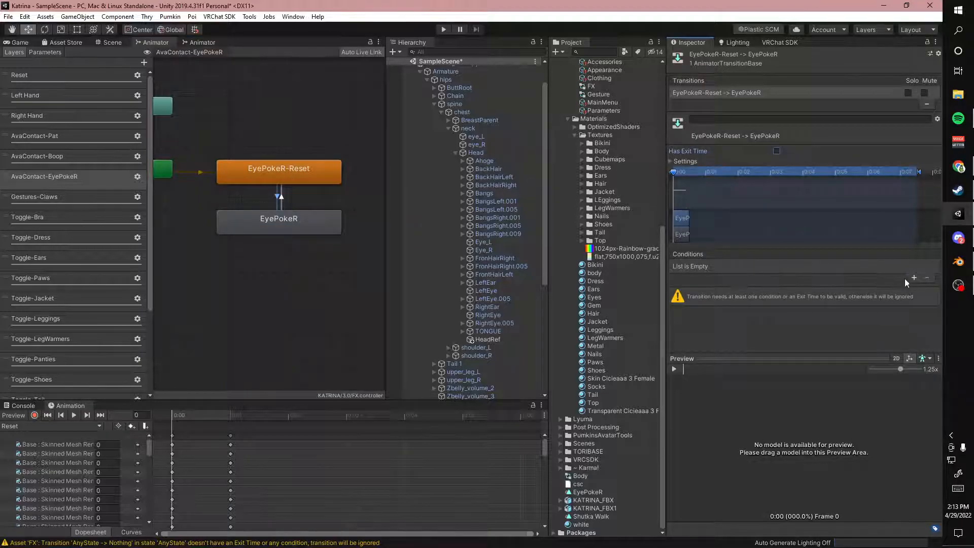
click(671, 161)
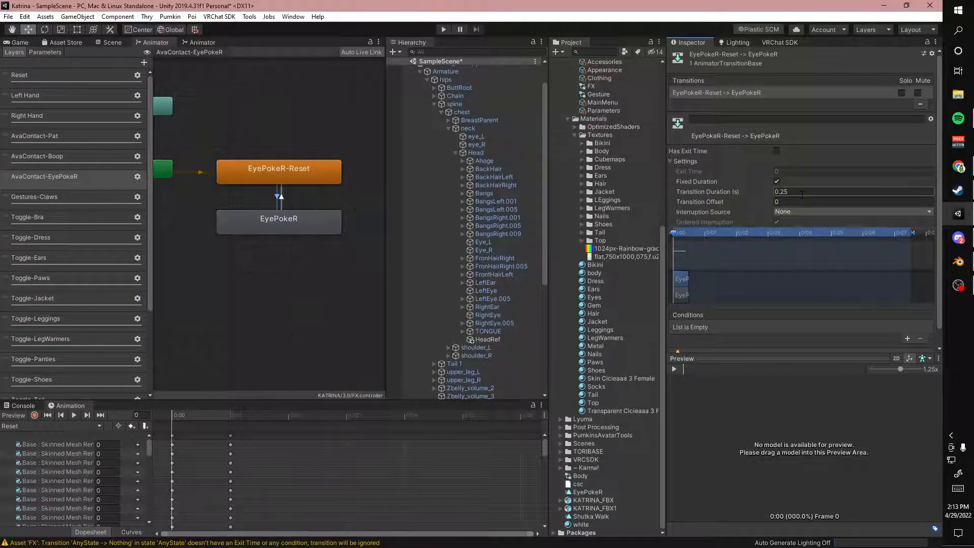
click(906, 339)
click(706, 327)
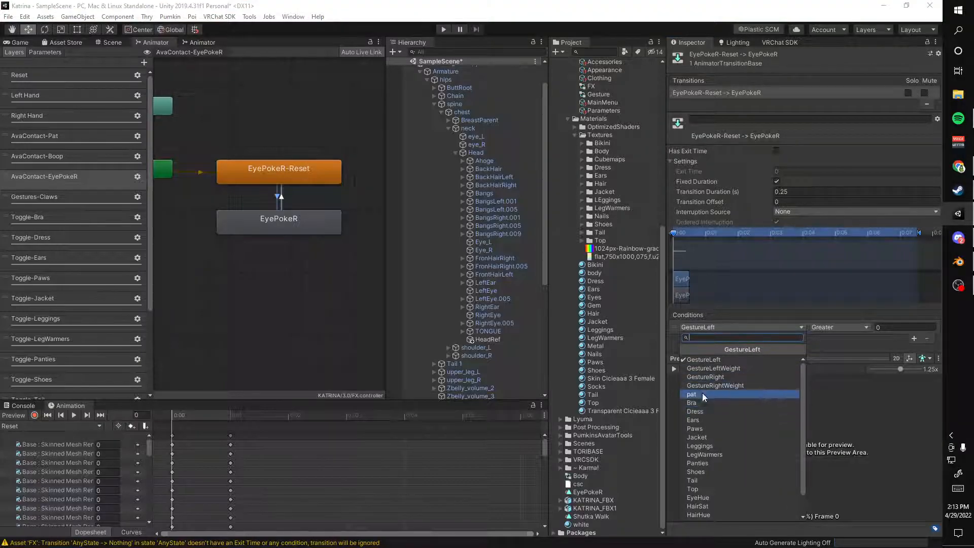
scroll(720, 485, down, 1)
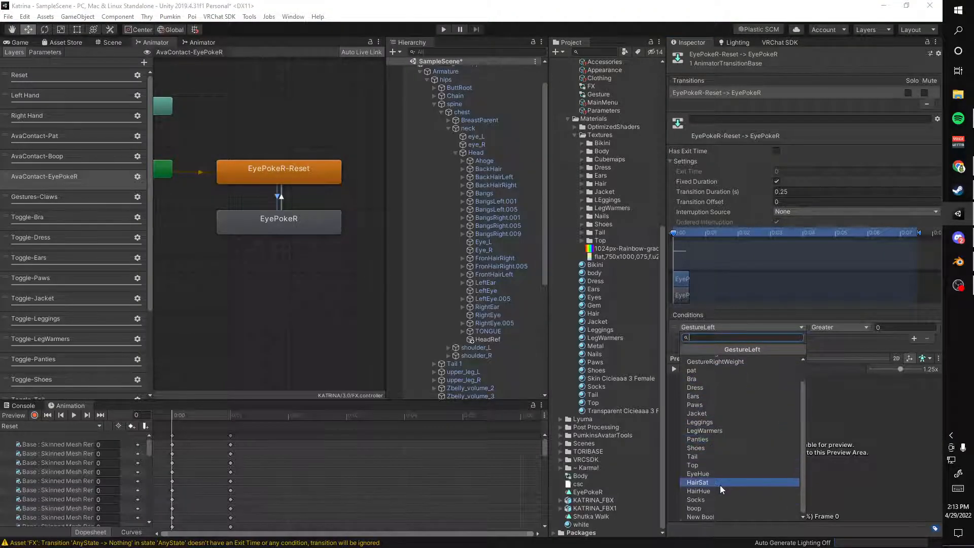
click(709, 517)
Step: Rename the New Bool animator parameter to EyePokeR
click(45, 52)
click(36, 330)
click(36, 330)
text(EyePok)
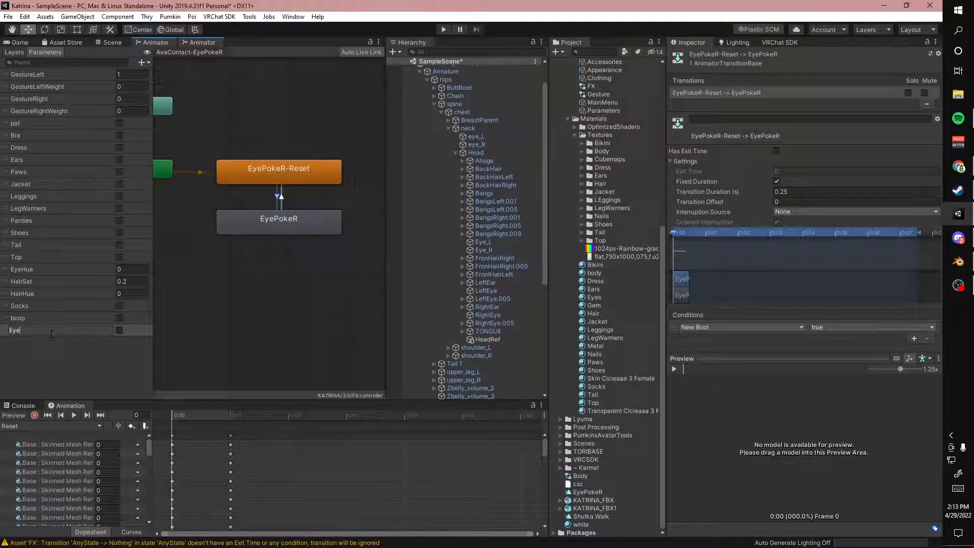
text(eR)
key(Return)
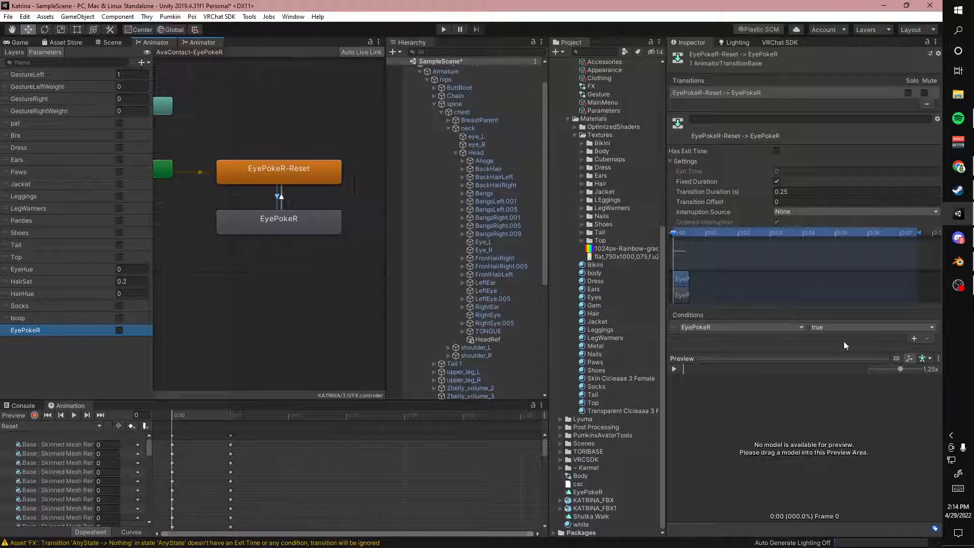
Step: Add an EyePokeR false condition to the EyePokeR to EyePokeR-Reset transition and turn off its exit time
click(282, 202)
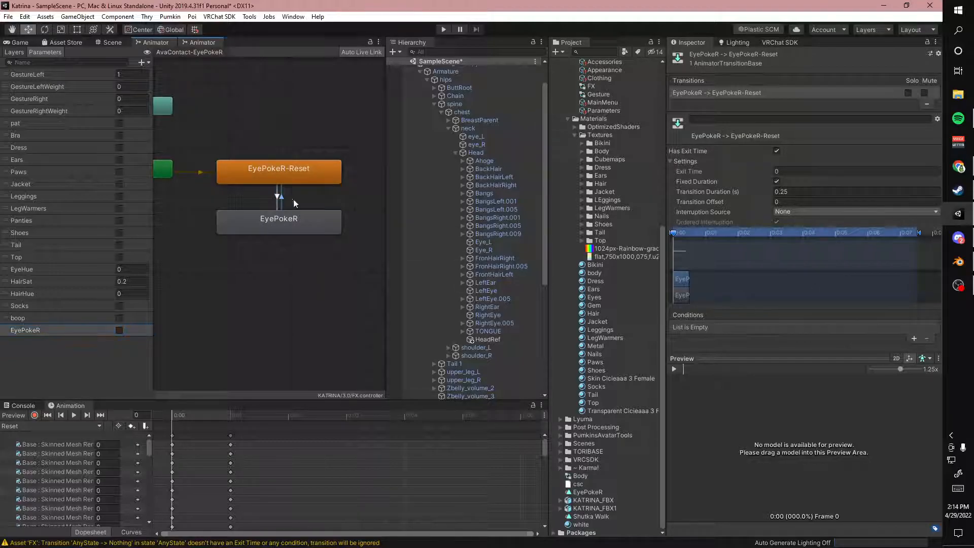
click(913, 338)
click(741, 328)
click(701, 517)
click(837, 328)
click(819, 350)
click(777, 151)
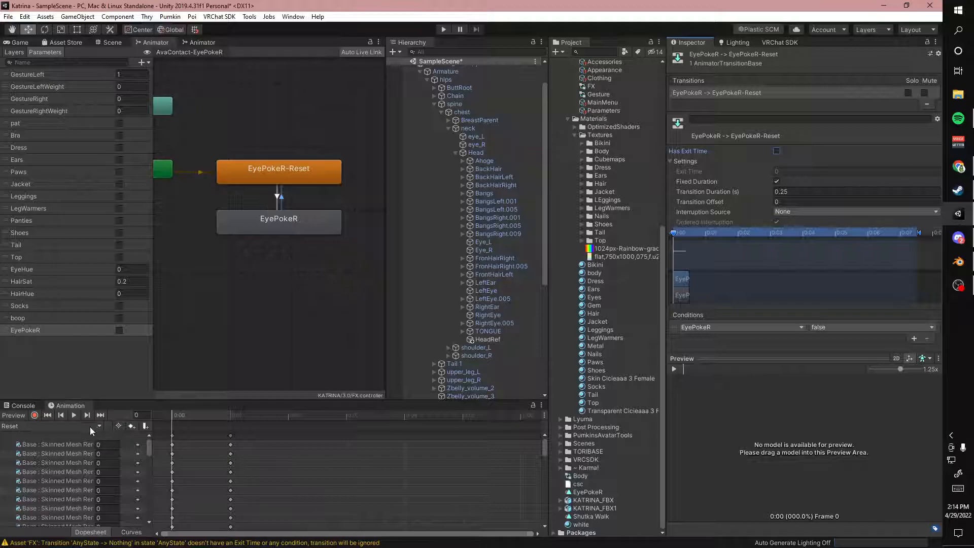
Step: Compare the EyePokeR clip's first and last frames with the two states, and set the EyePokeR state's speed to -1
click(35, 425)
click(303, 166)
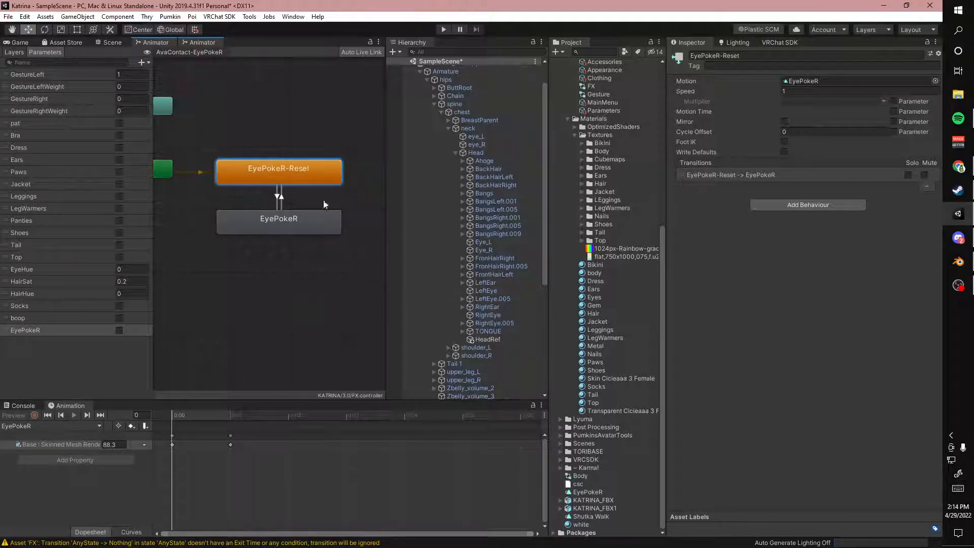
click(328, 232)
click(286, 178)
click(264, 232)
click(265, 183)
click(229, 416)
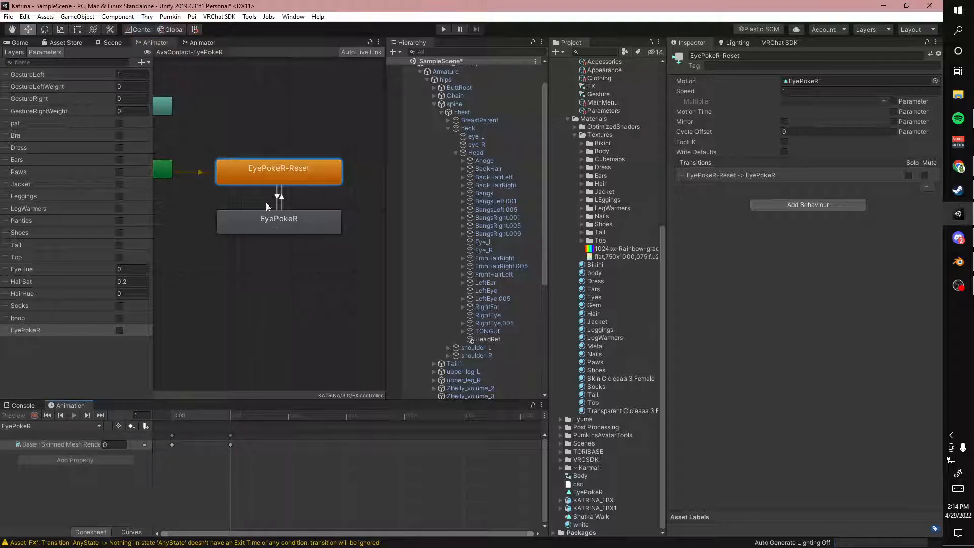
click(265, 222)
click(173, 415)
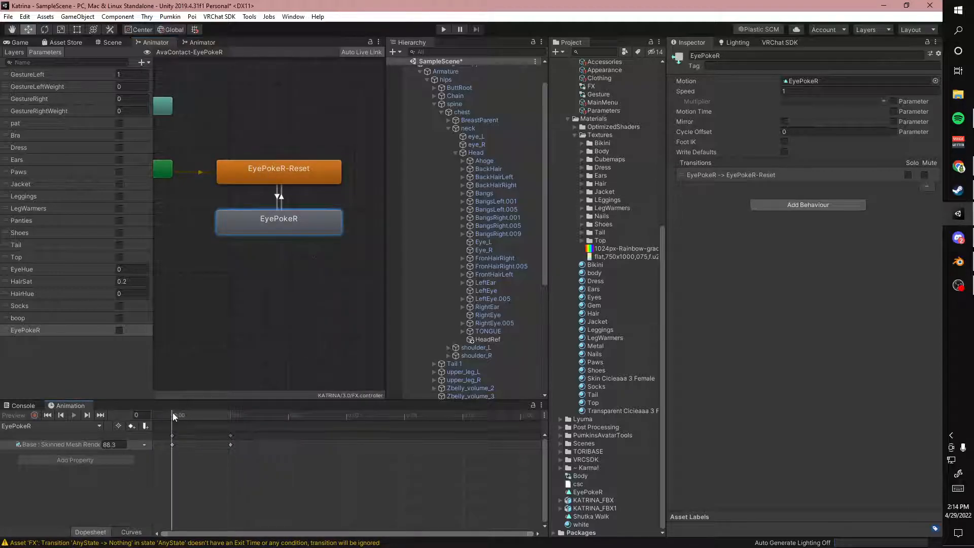
click(762, 95)
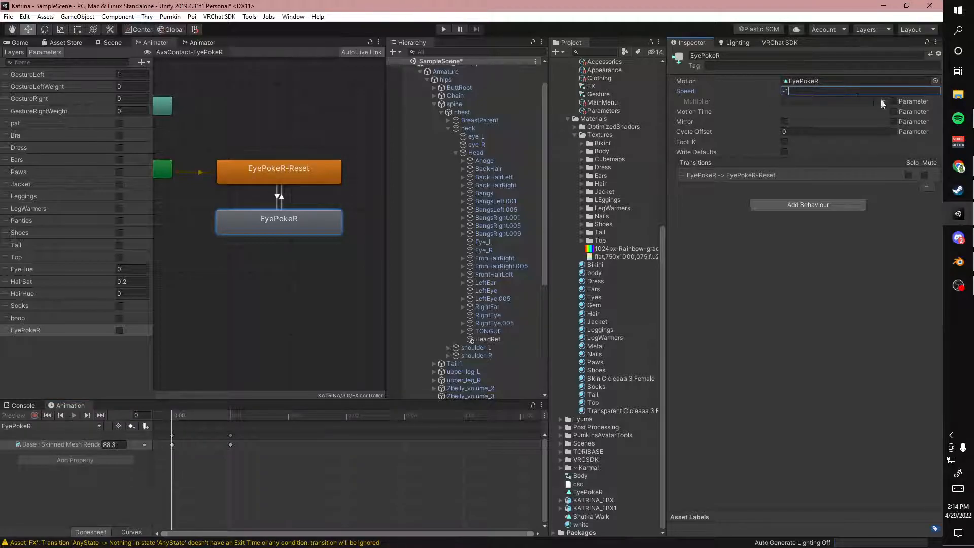
Step: Show the avatar in the scene from the front and collapse its armature in the hierarchy
click(112, 42)
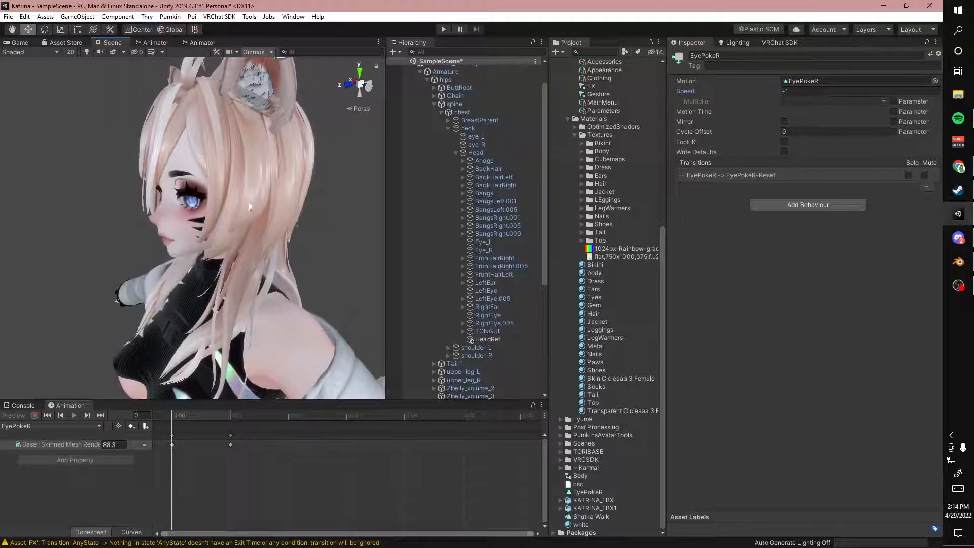
alt+drag(260, 204, 178, 182)
scroll(180, 179, down, 5)
middle_drag(181, 178, 11, 205)
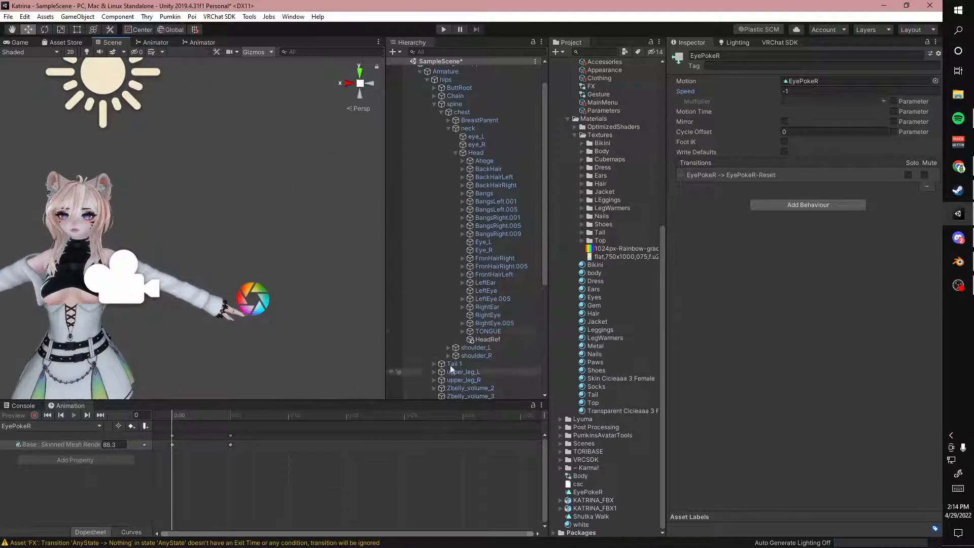
click(434, 103)
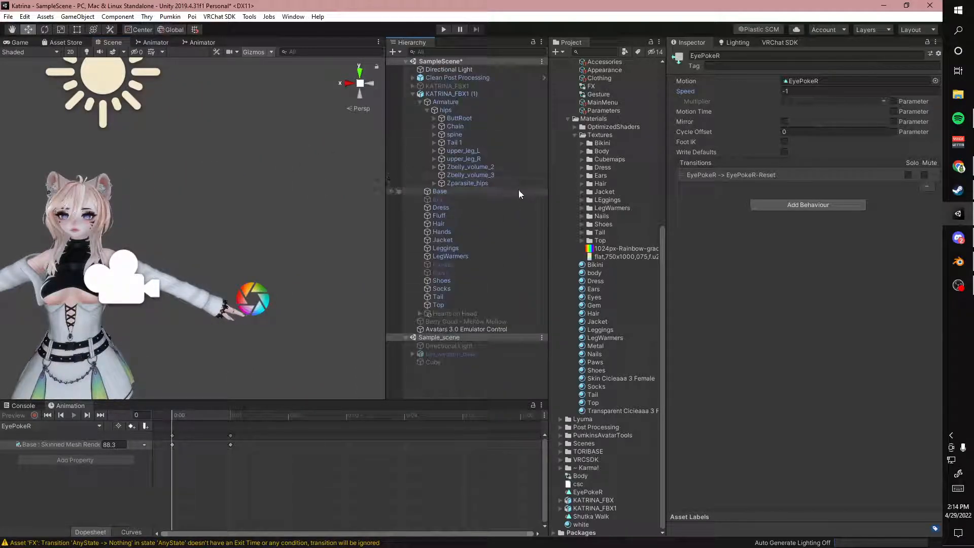
click(438, 103)
click(419, 102)
Step: Hide the scene gizmos, centre the avatar in the scene and start Play mode
click(216, 226)
right_drag(217, 262, 196, 262)
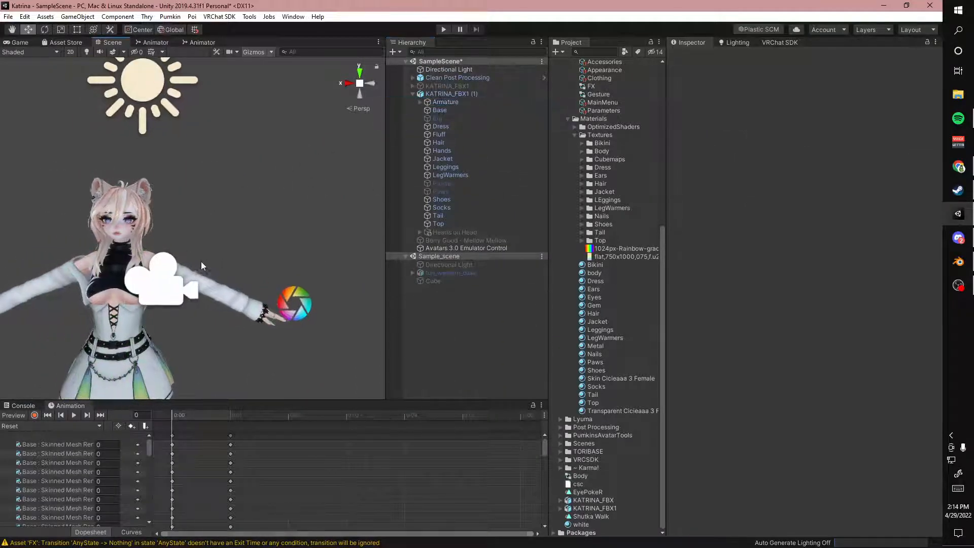
middle_drag(197, 262, 218, 244)
click(257, 52)
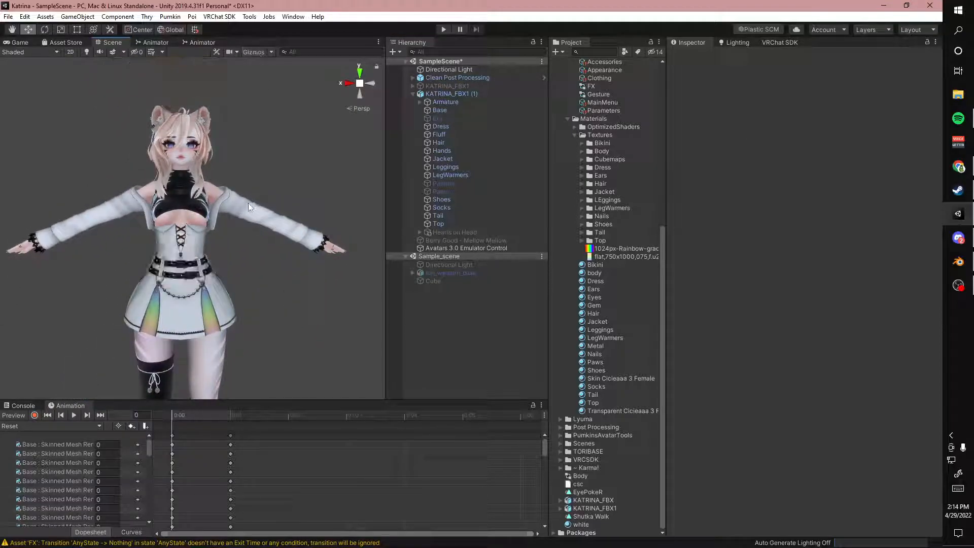
right_drag(248, 203, 254, 205)
middle_drag(254, 205, 260, 212)
click(444, 31)
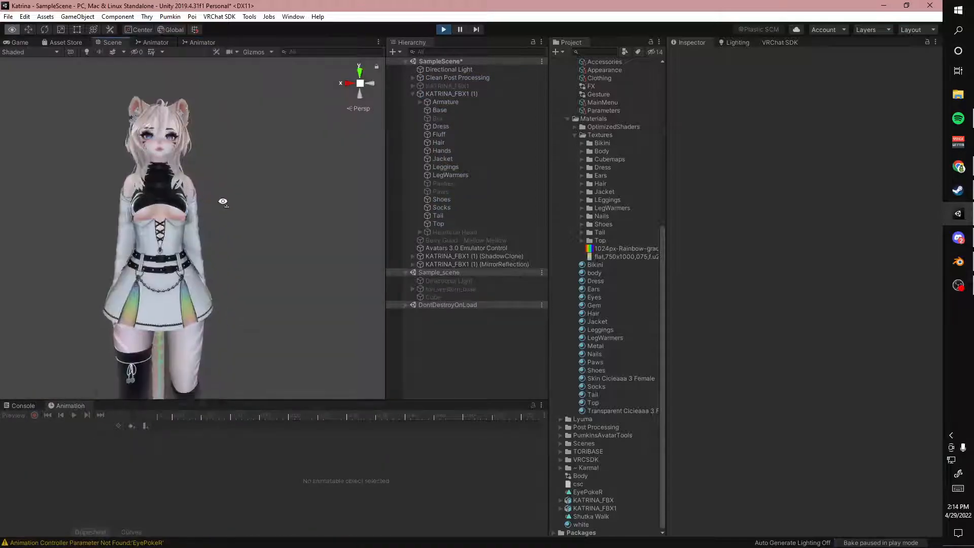
Step: Select the KATRINA_FBX1 (1) avatar and locate the pat, boop and EyePokeR bools among its emulator inputs
click(467, 95)
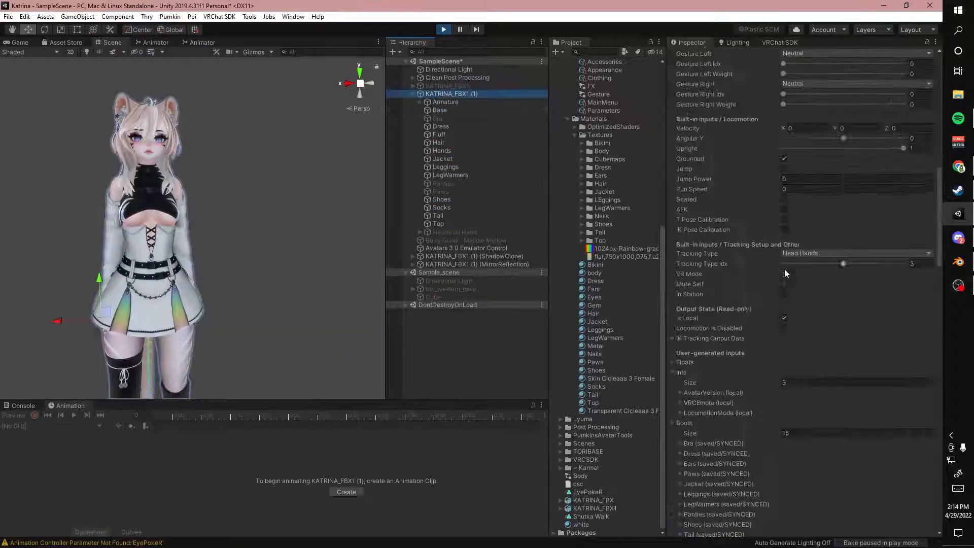
scroll(784, 265, down, 5)
click(699, 191)
scroll(698, 213, up, 3)
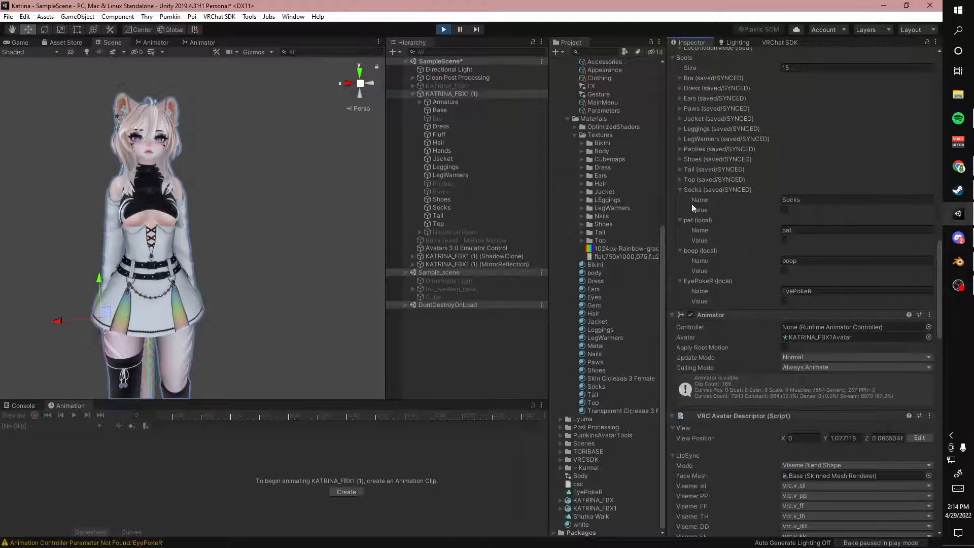
click(679, 188)
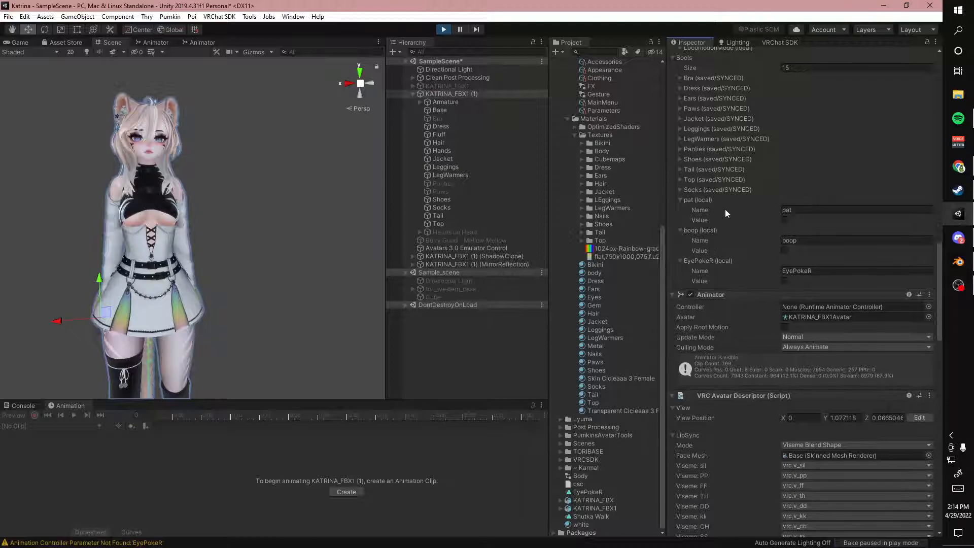
scroll(763, 132, up, 15)
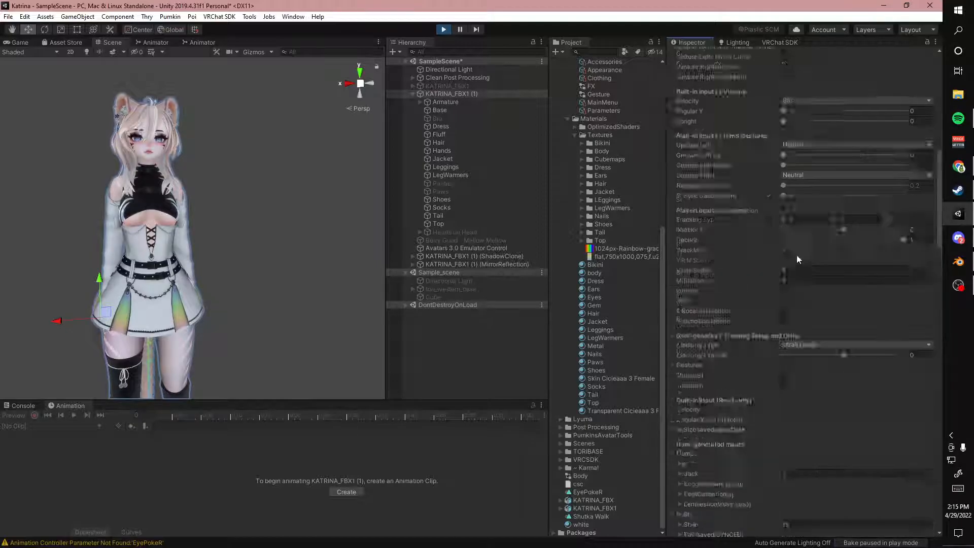
scroll(787, 365, down, 15)
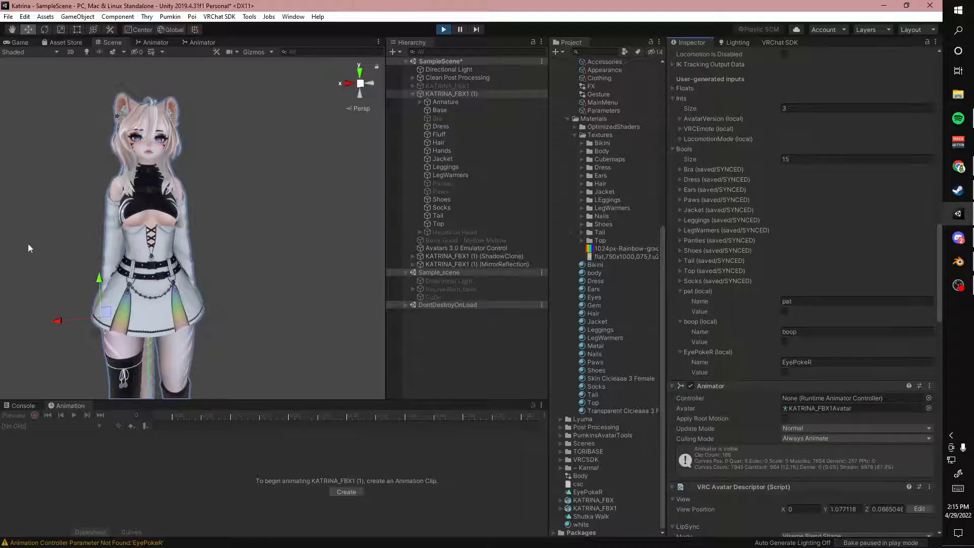
Step: Frame the avatar's face and turn on the pat bool to test the head-pat reaction
alt+drag(121, 250, 89, 199)
alt+middle_drag(90, 200, 144, 227)
alt+right_drag(145, 226, 243, 244)
alt+middle_drag(243, 243, 195, 150)
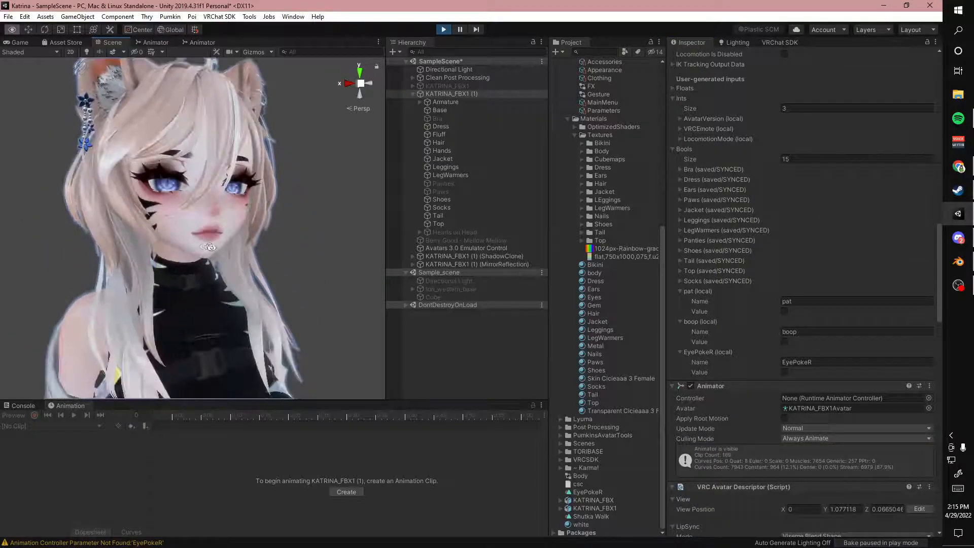
alt+right_drag(196, 149, 167, 147)
click(783, 312)
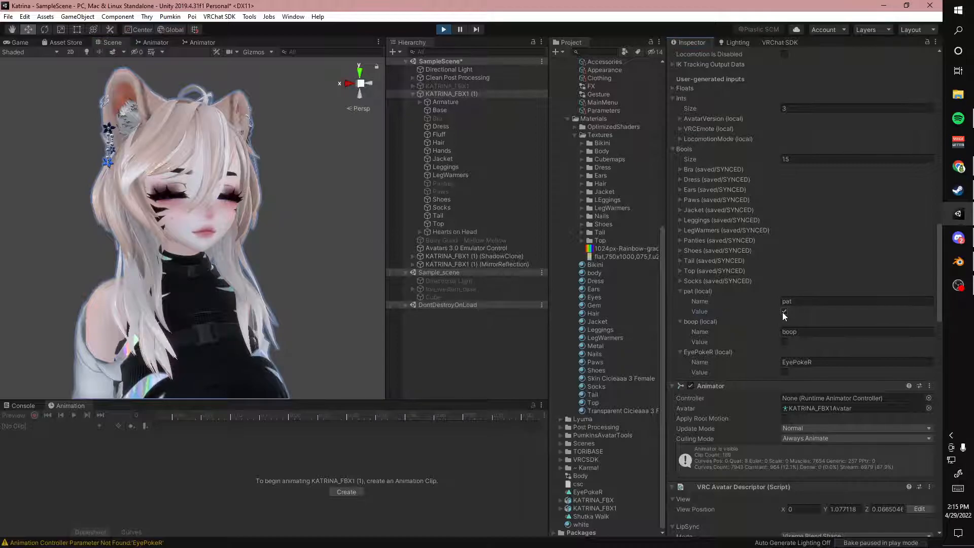
Step: Examine the avatar's eyes and head effects from several distances while the pat reaction plays
alt+right_drag(297, 241, 239, 250)
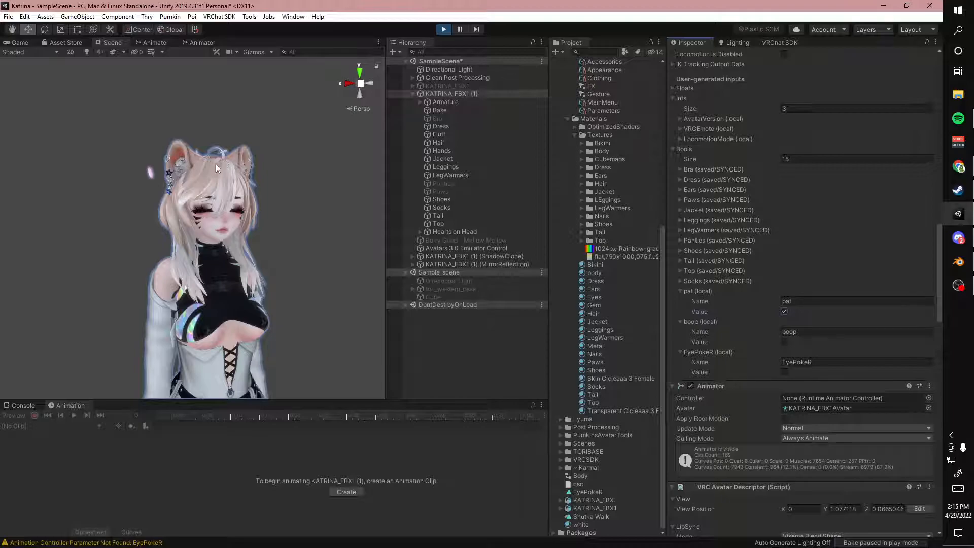
right_drag(302, 219, 260, 221)
middle_drag(299, 222, 248, 221)
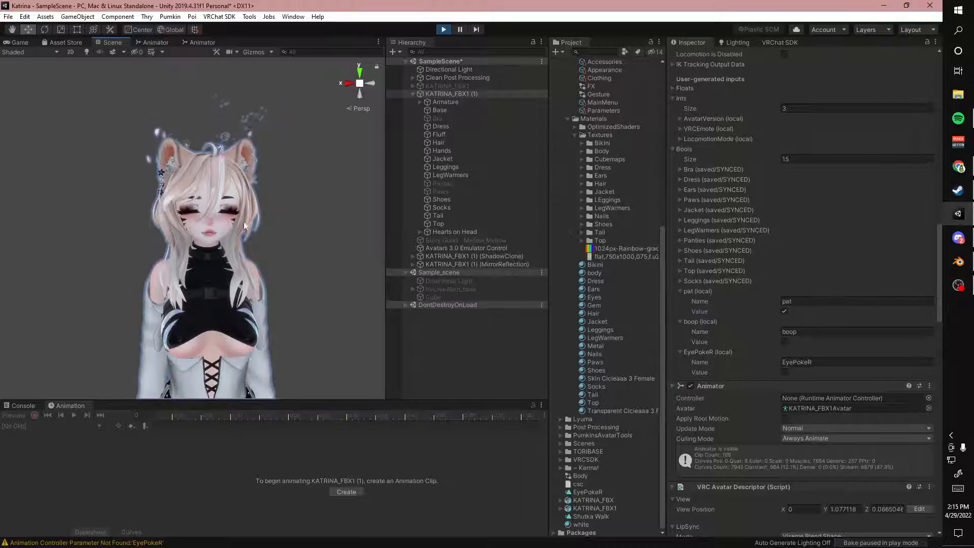
scroll(299, 274, up, 5)
scroll(299, 274, up, 10)
middle_drag(298, 274, 296, 294)
right_drag(296, 294, 291, 288)
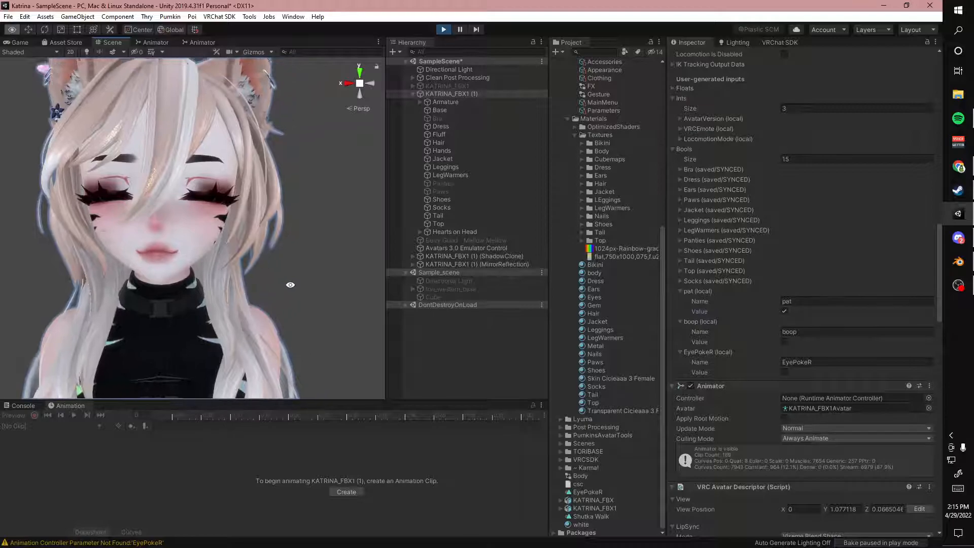
scroll(290, 288, down, 5)
Step: Inspect the tracking control settings of the Pat state in the AvaContact-Pat layer
click(153, 42)
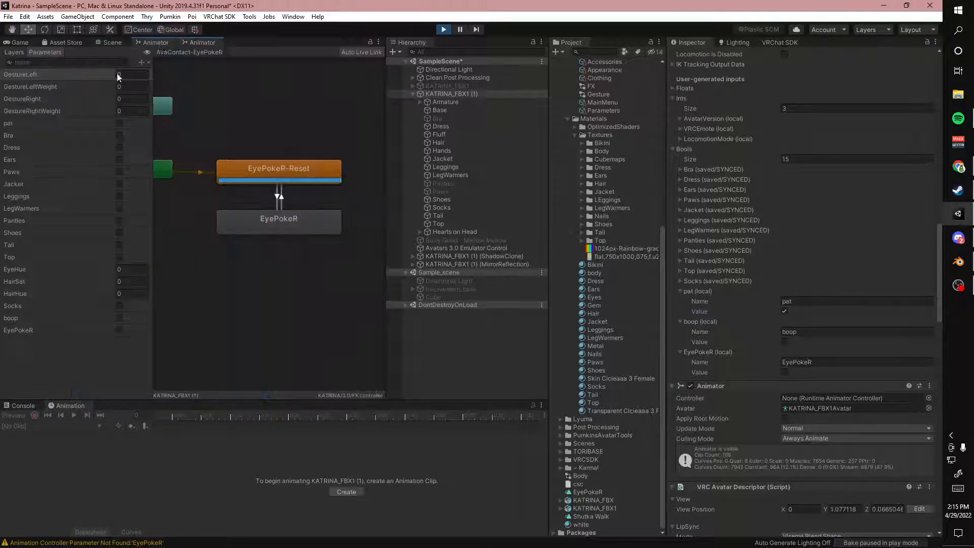
click(14, 52)
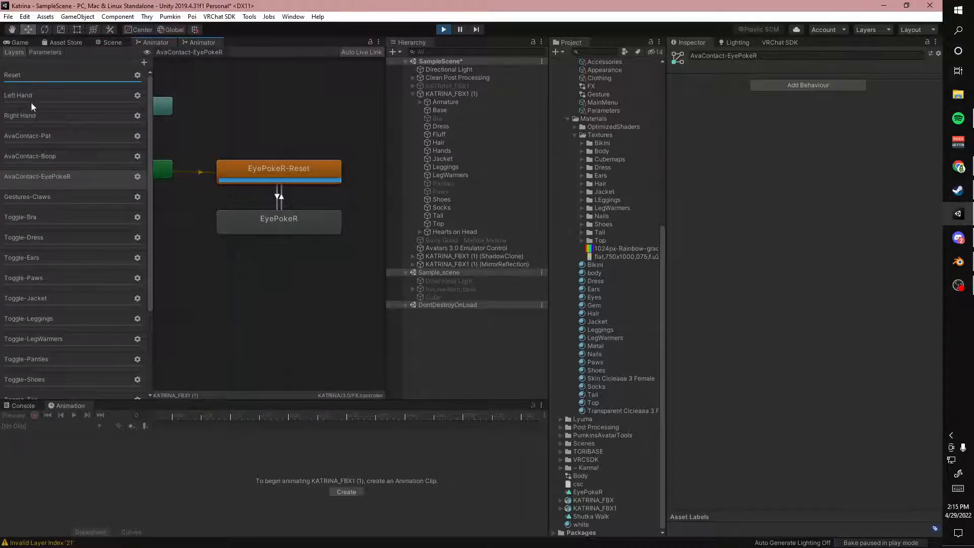
click(50, 137)
click(268, 224)
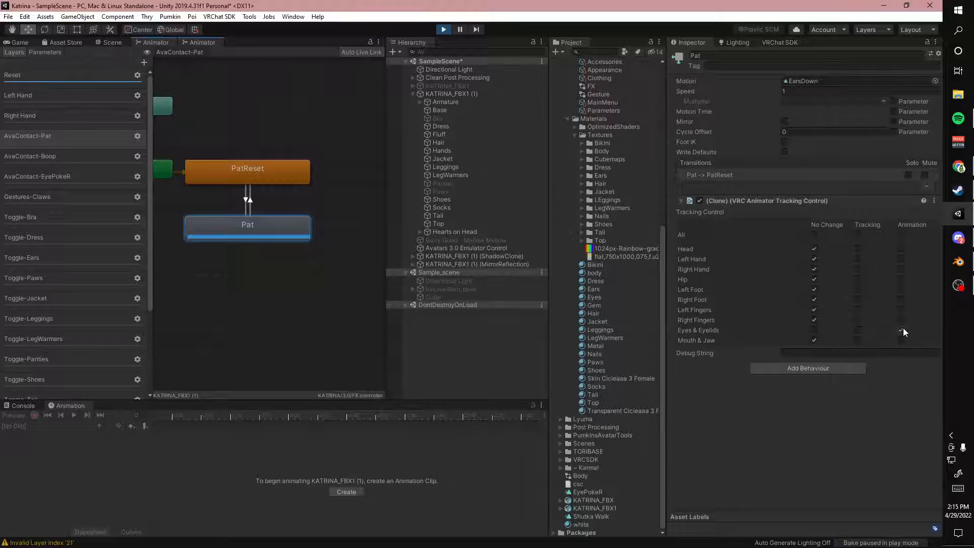
Step: Turn off the avatar's pat bool and test its boop bool in the scene
click(111, 42)
click(465, 95)
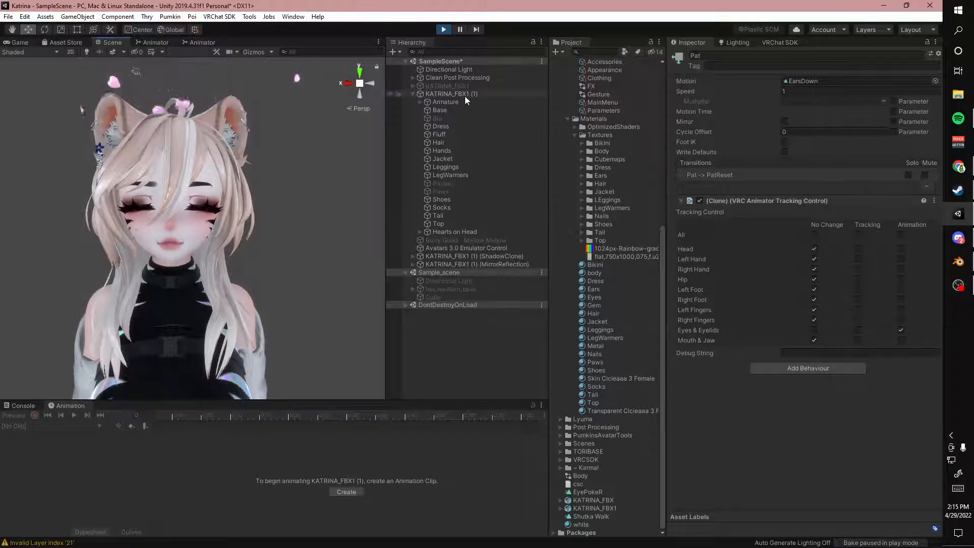
scroll(759, 348, down, 5)
click(784, 220)
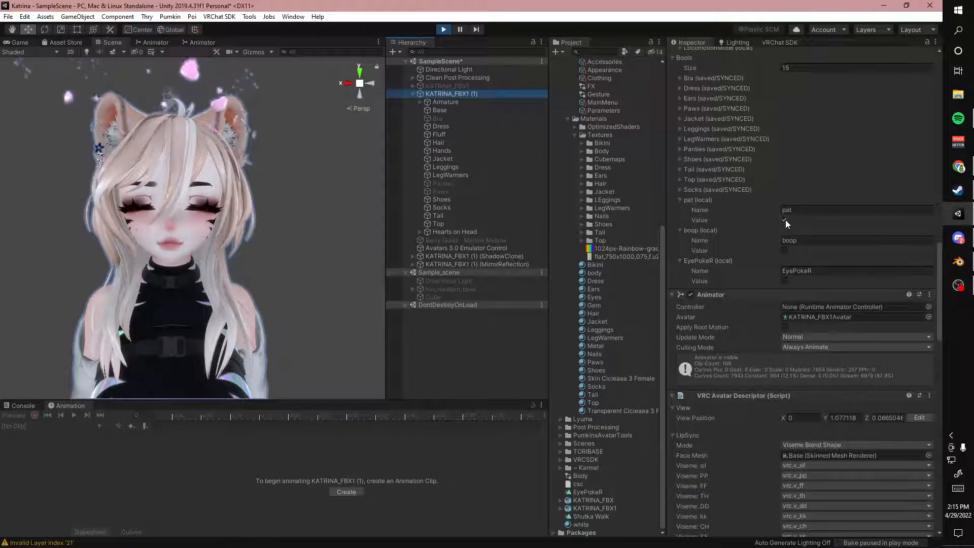
click(784, 250)
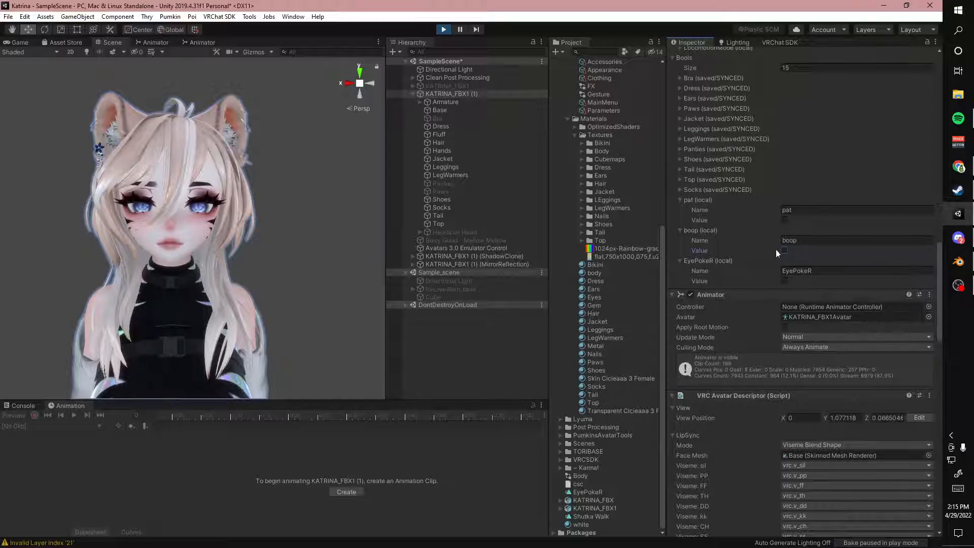
Step: Toggle the avatar's boop bool and examine the face from the side and at an angle
click(784, 251)
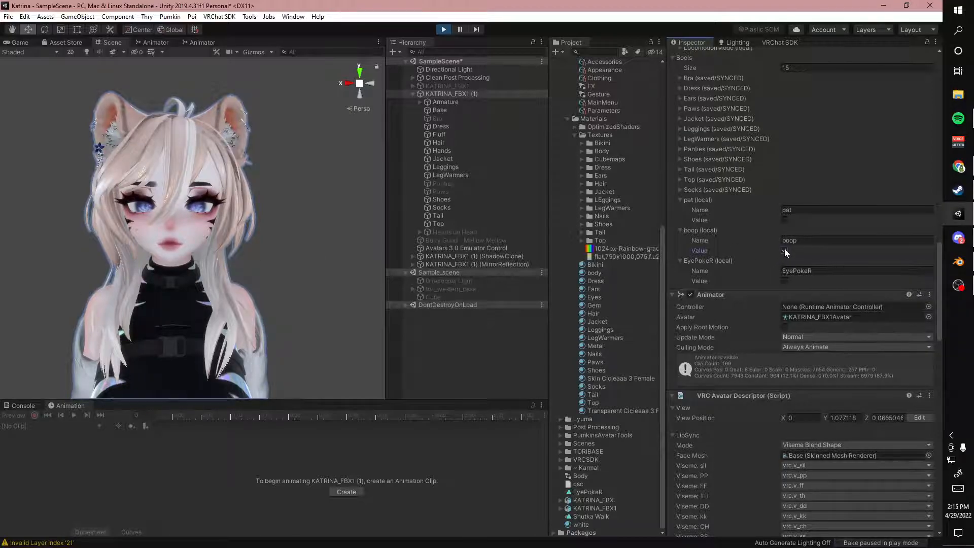
alt+drag(175, 258, 339, 220)
alt+right_drag(339, 220, 293, 300)
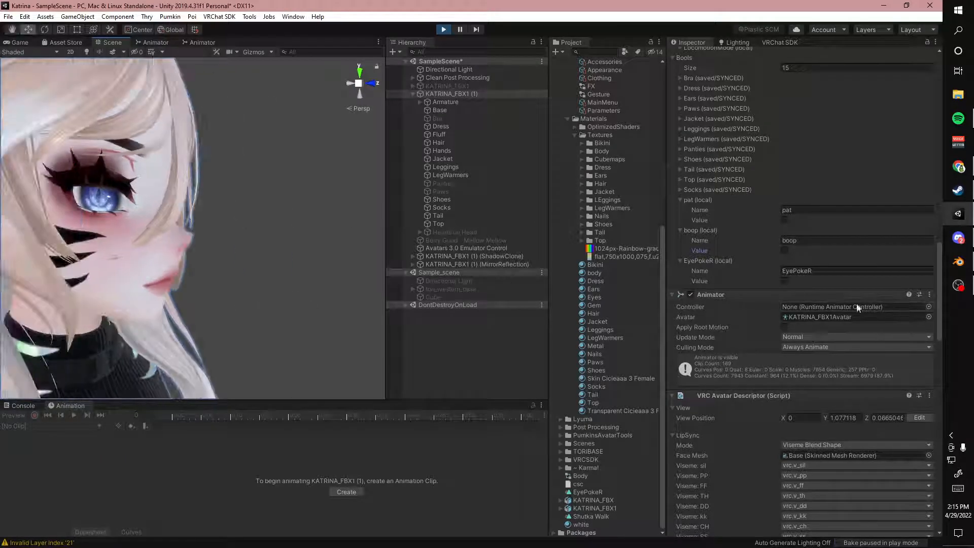
alt+drag(337, 308, 182, 294)
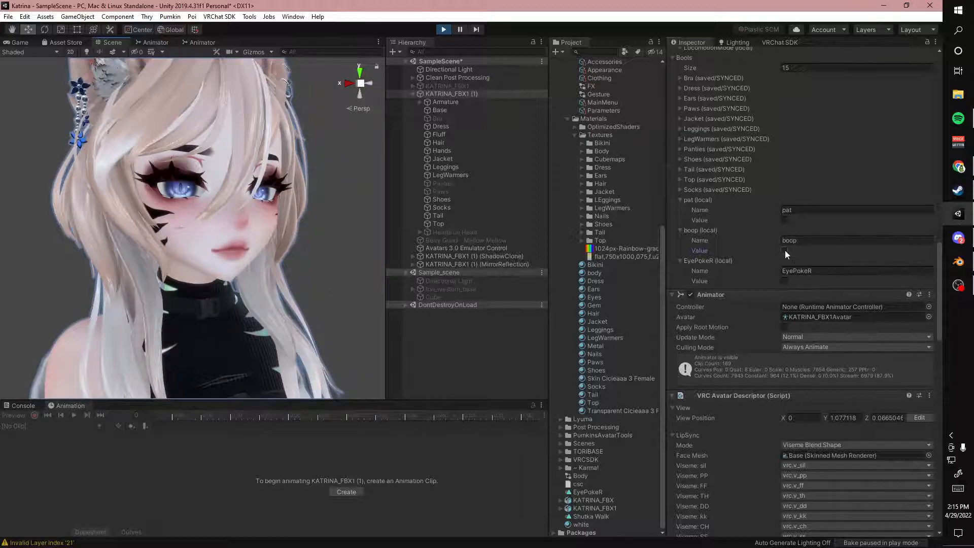
Step: Test the avatar's EyePokeR bool from the angled view and exit play mode
click(784, 280)
click(444, 28)
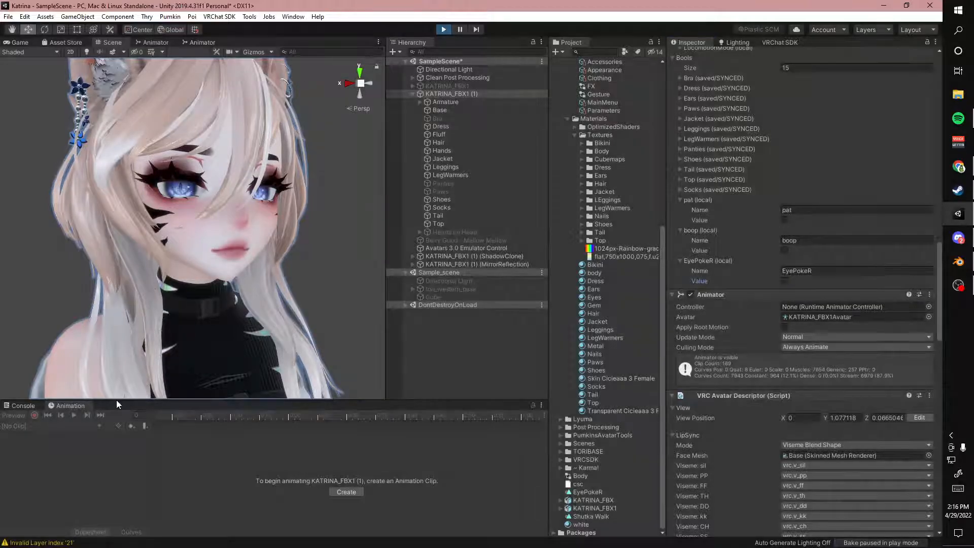
click(91, 427)
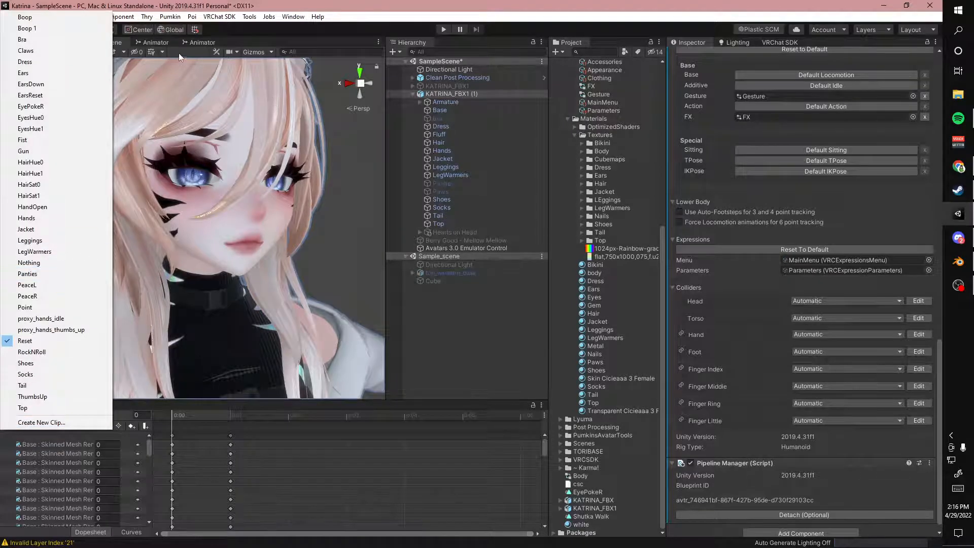
Step: Enter -1 as the speed of the Pat state in the AvaContact-Pat layer and check the PatReset state
click(160, 44)
click(159, 43)
click(299, 175)
click(789, 91)
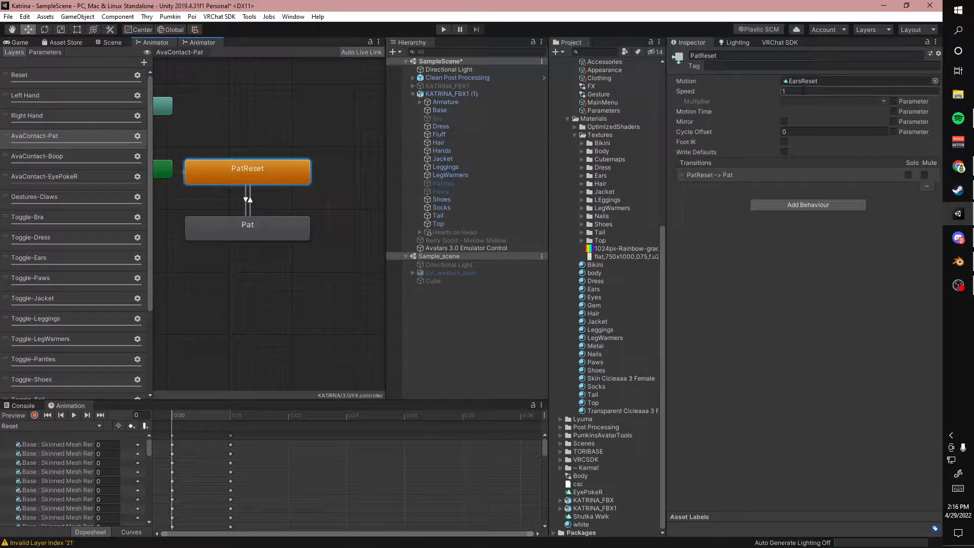
click(302, 233)
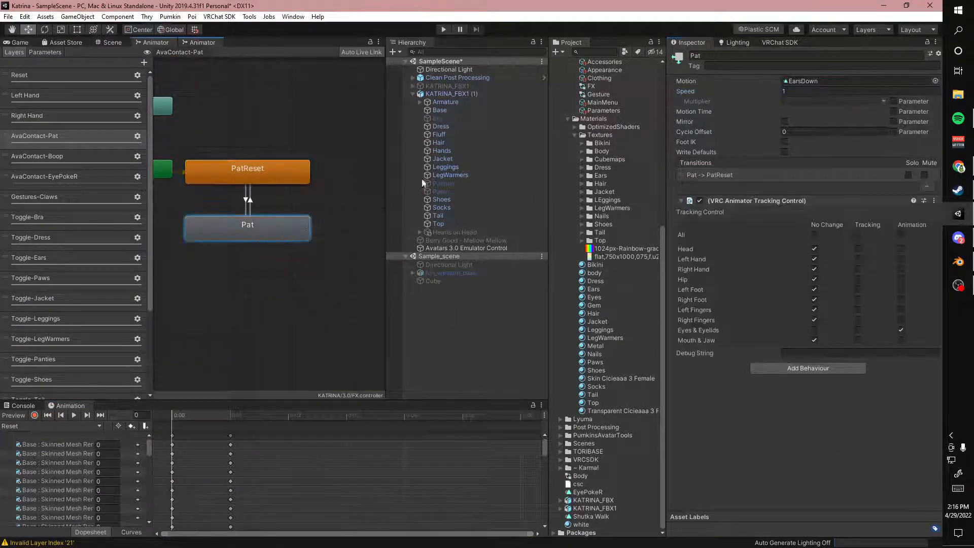
click(801, 91)
text(-1)
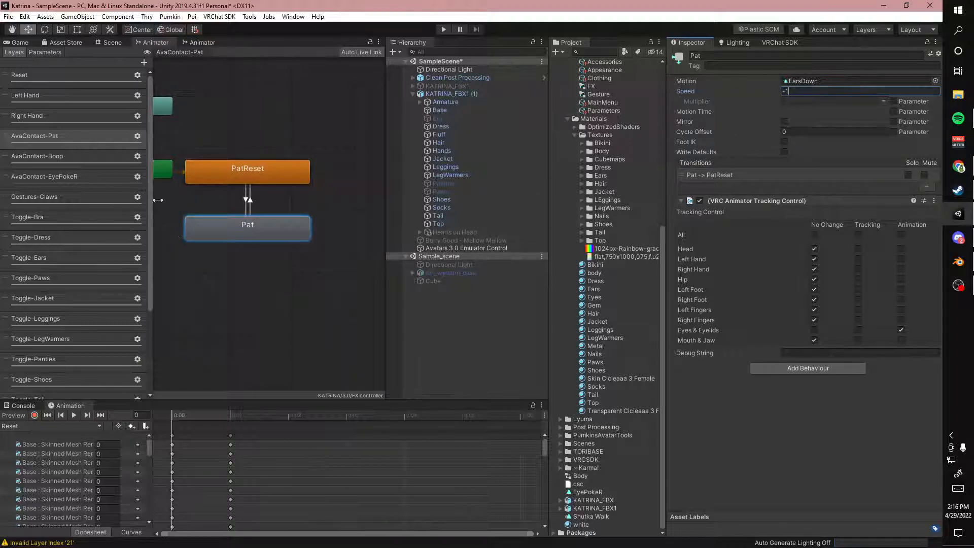
click(292, 177)
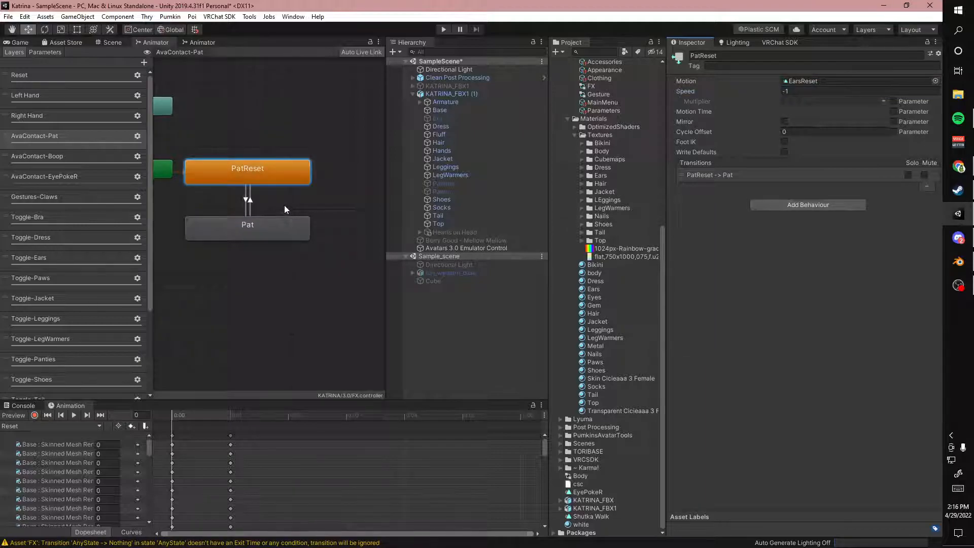
Step: Inspect the AvaContact-EyePokeR layer and its layer settings in the FX controller
click(32, 122)
click(86, 178)
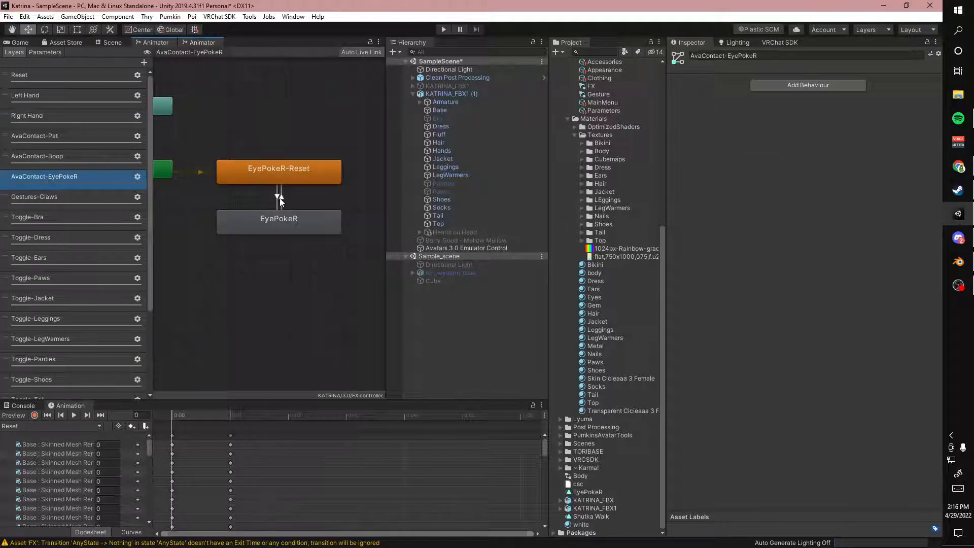
click(138, 176)
drag(205, 179, 355, 191)
click(354, 191)
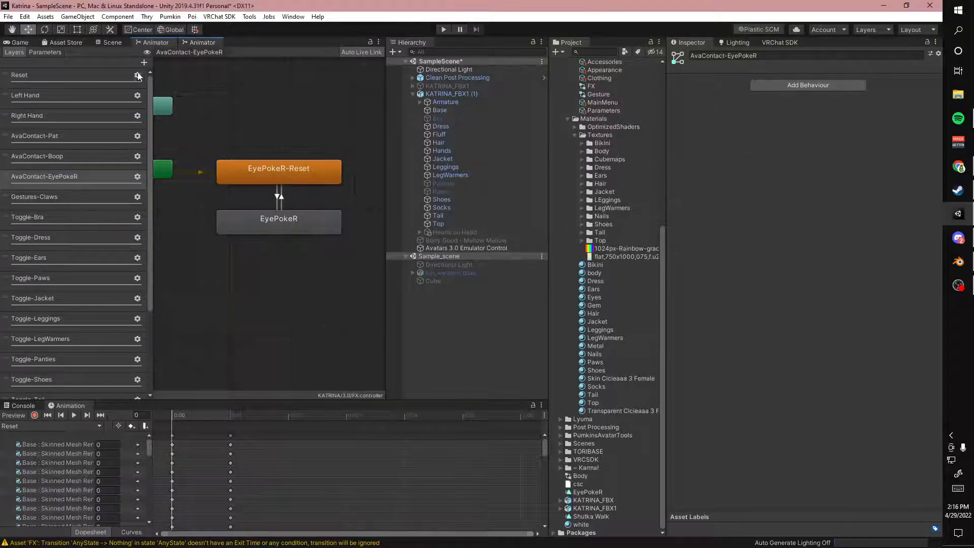
Step: Start play mode again in the scene view, select KATRINA_FBX1 (1) and test its EyePokeR bool
click(110, 42)
click(443, 29)
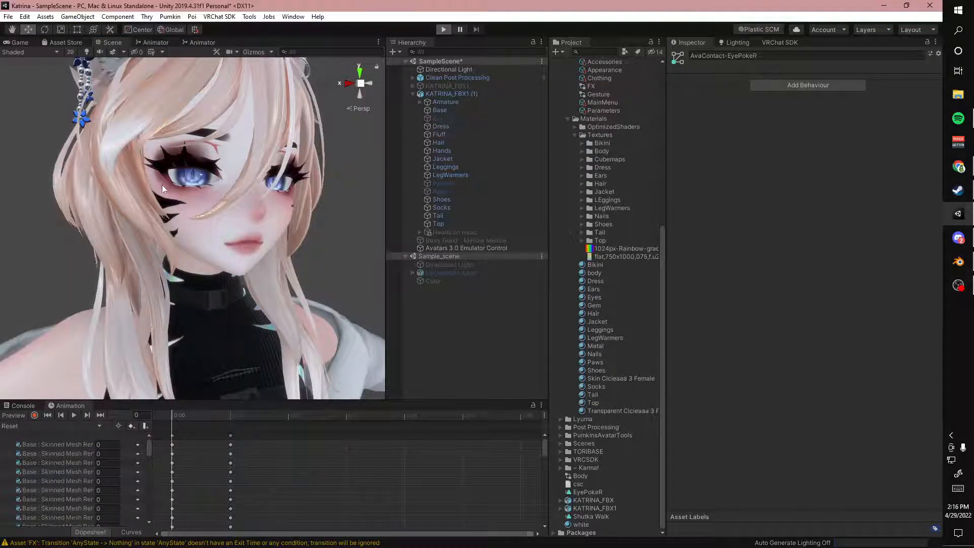
click(112, 42)
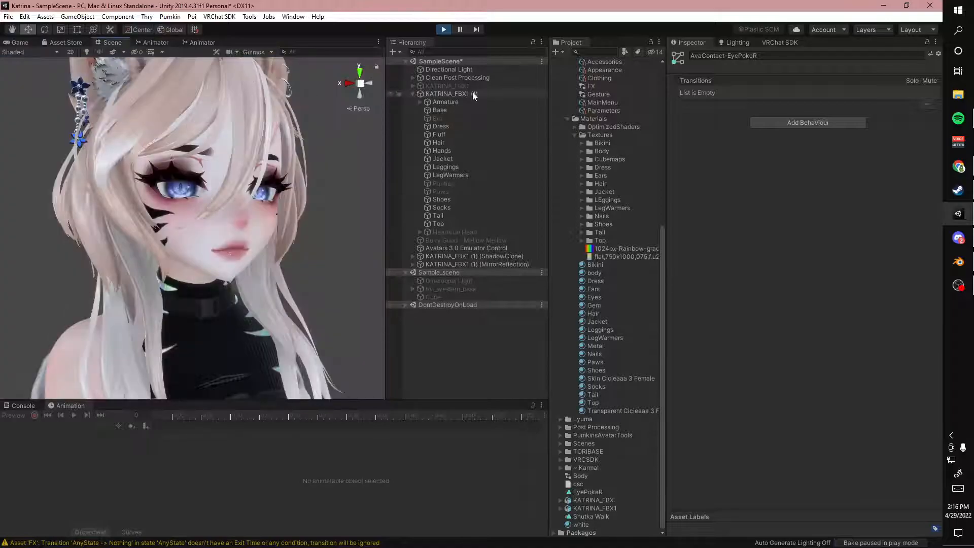
click(456, 93)
scroll(801, 320, down, 3)
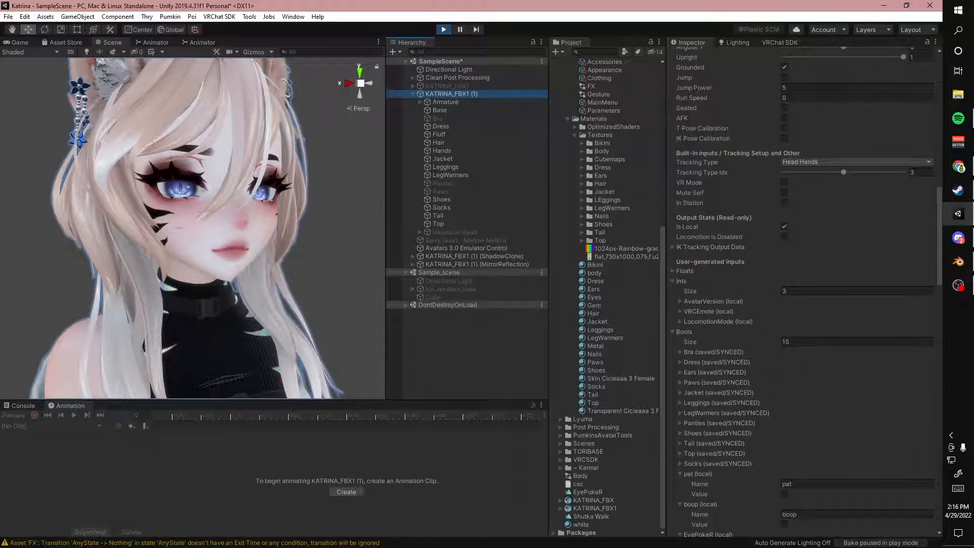
scroll(818, 482, down, 9)
click(784, 281)
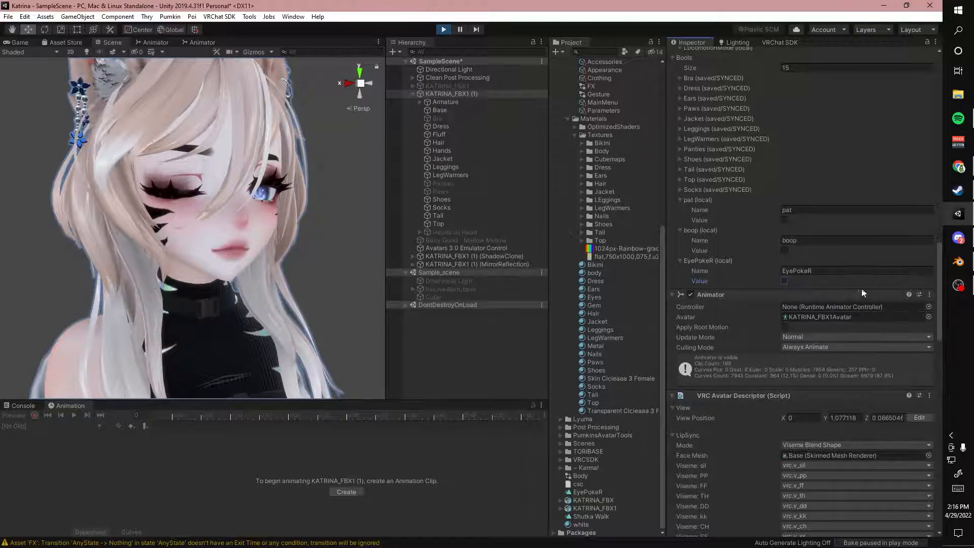
Step: Show the scene gizmos and select HeadRef under the Head bone of the avatar's armature
alt+drag(207, 109, 294, 104)
scroll(295, 103, down, 7)
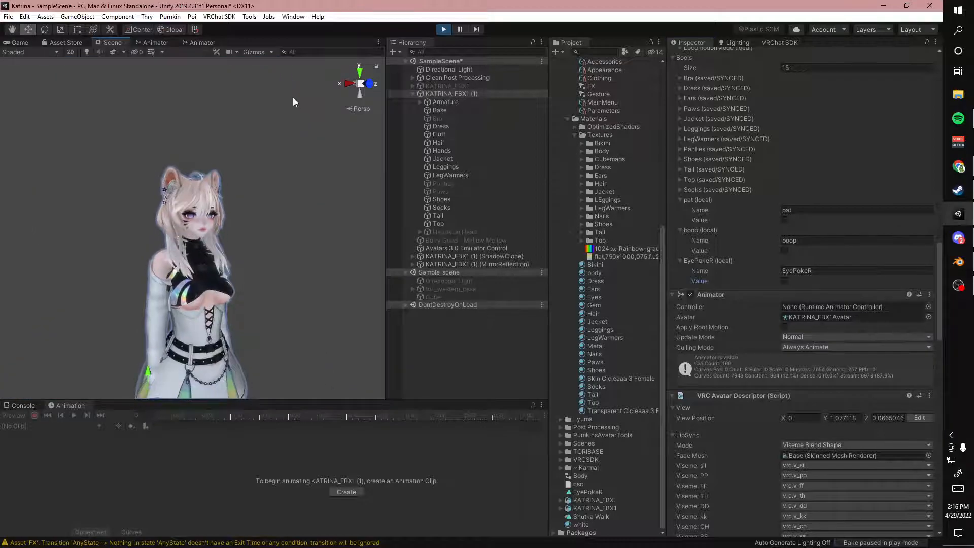
scroll(271, 200, up, 8)
click(253, 51)
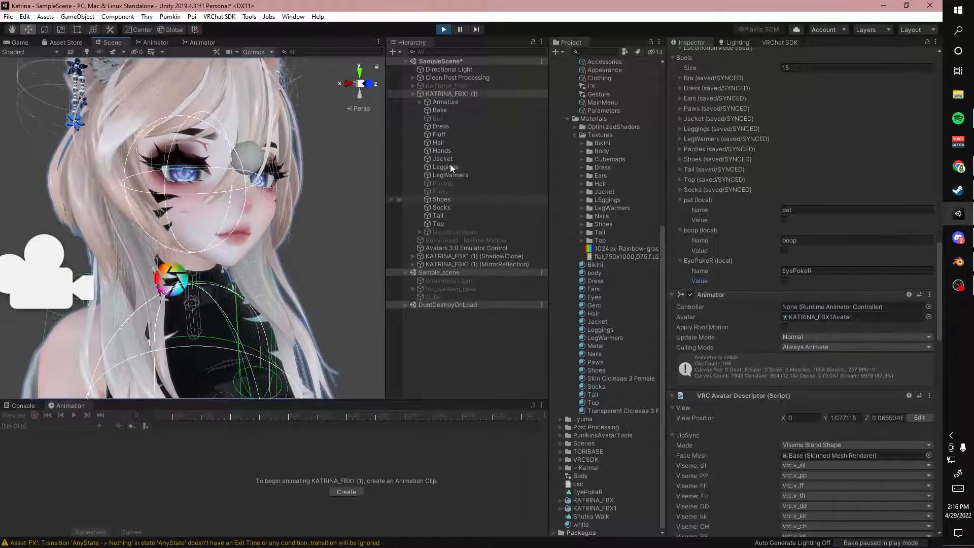
click(420, 102)
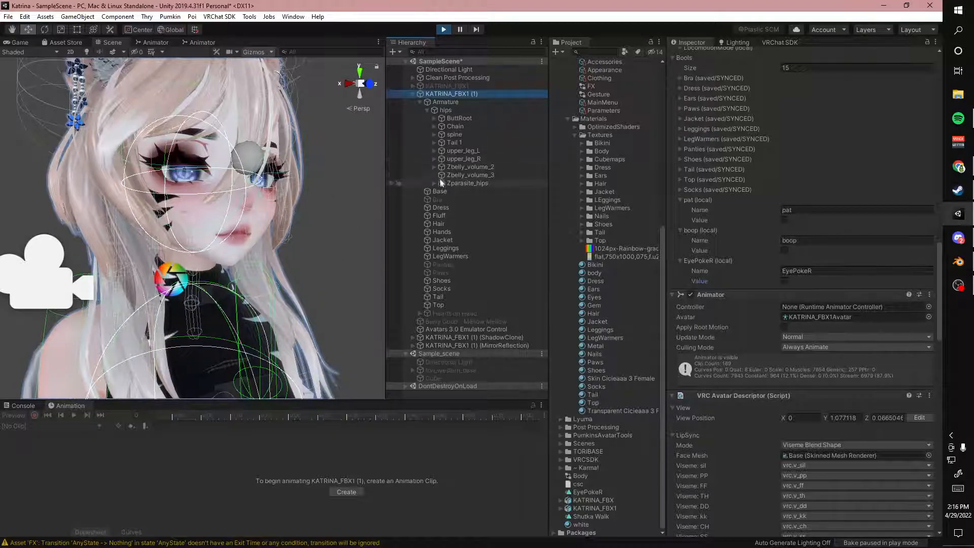
click(433, 134)
scroll(478, 287, down, 2)
click(488, 339)
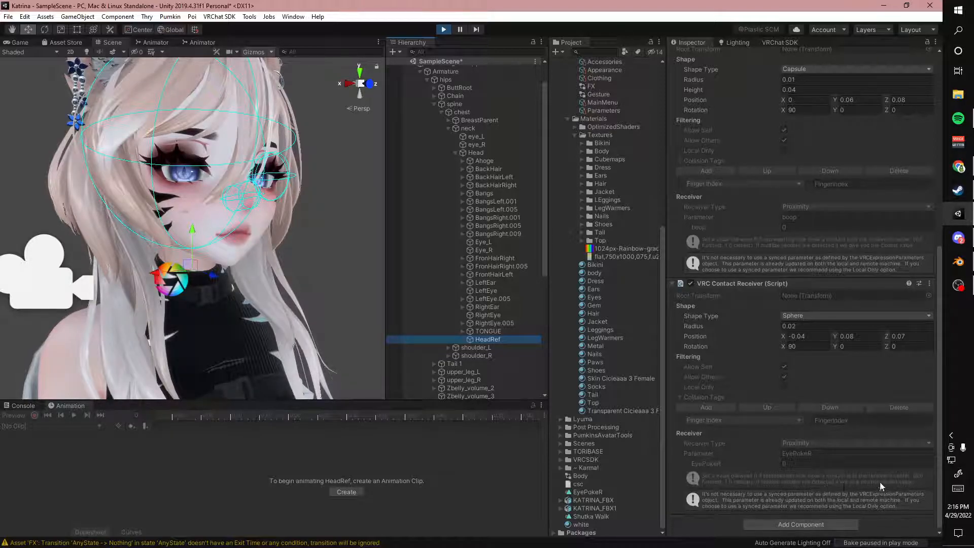
Step: Examine the contact receiver shapes around the avatar's face and head from above, the front and an angle
right_drag(284, 236, 158, 324)
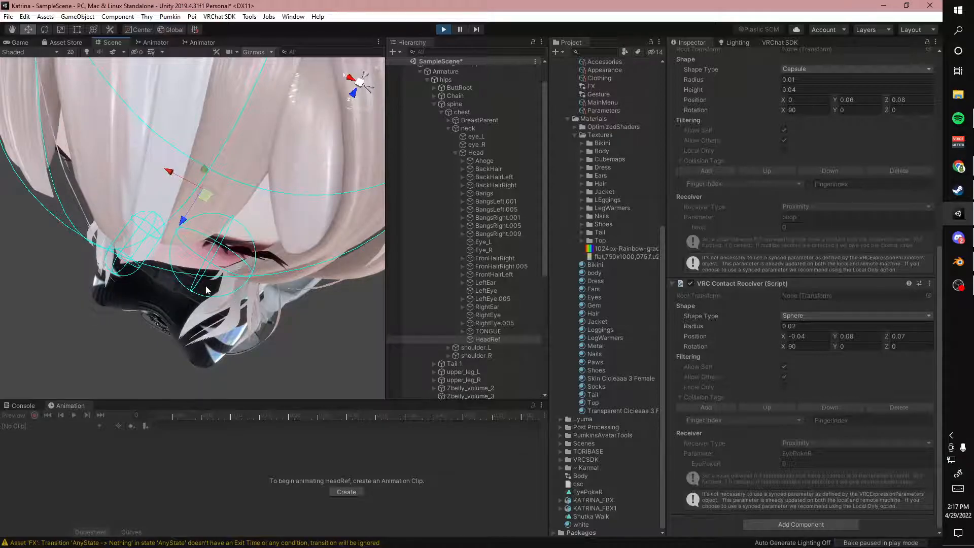
right_drag(164, 115, 198, 76)
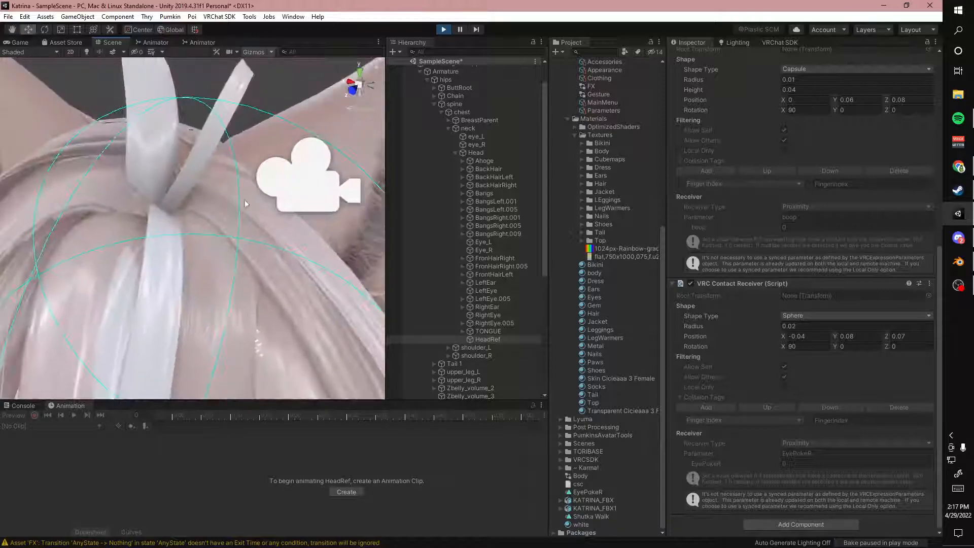
scroll(198, 102, down, 10)
middle_drag(195, 314, 194, 262)
right_drag(194, 263, 198, 264)
scroll(197, 264, up, 10)
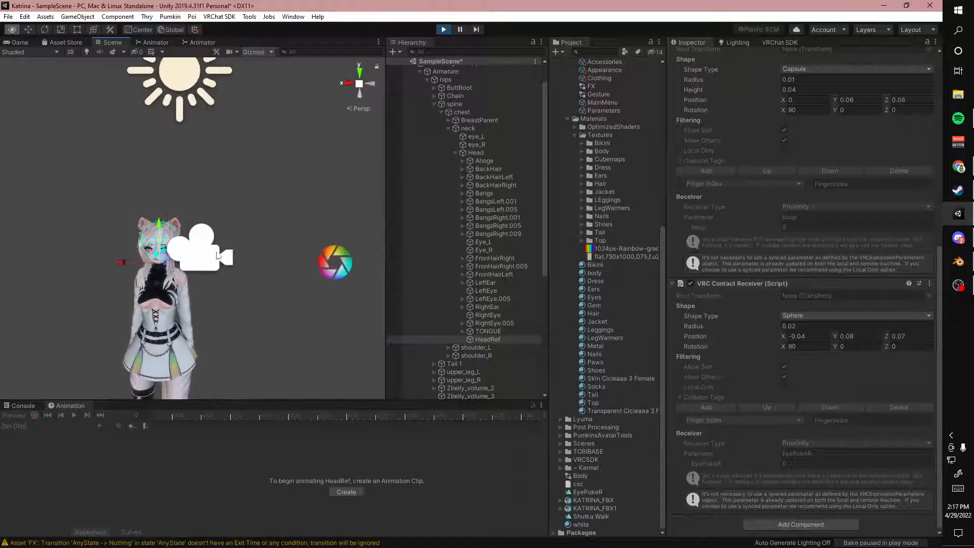
alt+right_drag(242, 310, 203, 335)
alt+right_drag(233, 292, 263, 317)
alt+drag(263, 317, 274, 298)
alt+right_drag(273, 298, 280, 312)
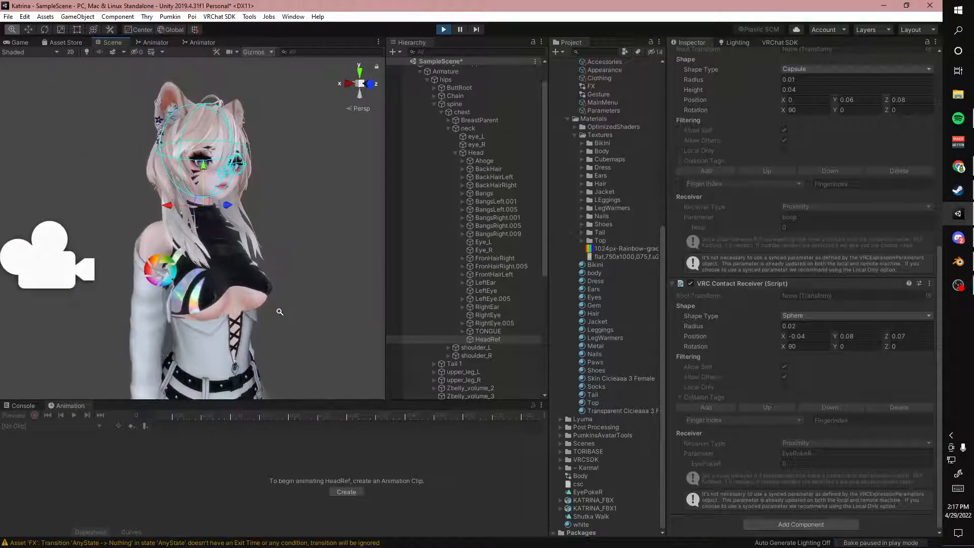
alt+drag(280, 312, 260, 302)
alt+middle_drag(259, 287, 255, 321)
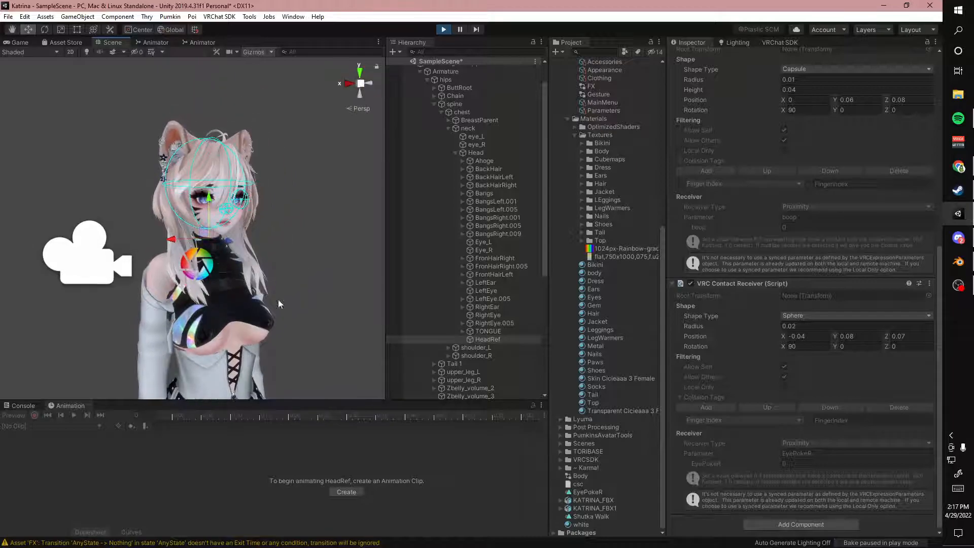
Step: Reselect the KATRINA_FBX1 (1) avatar and switch its EyePokeR bool on and off
scroll(633, 226, up, 3)
scroll(632, 225, up, 6)
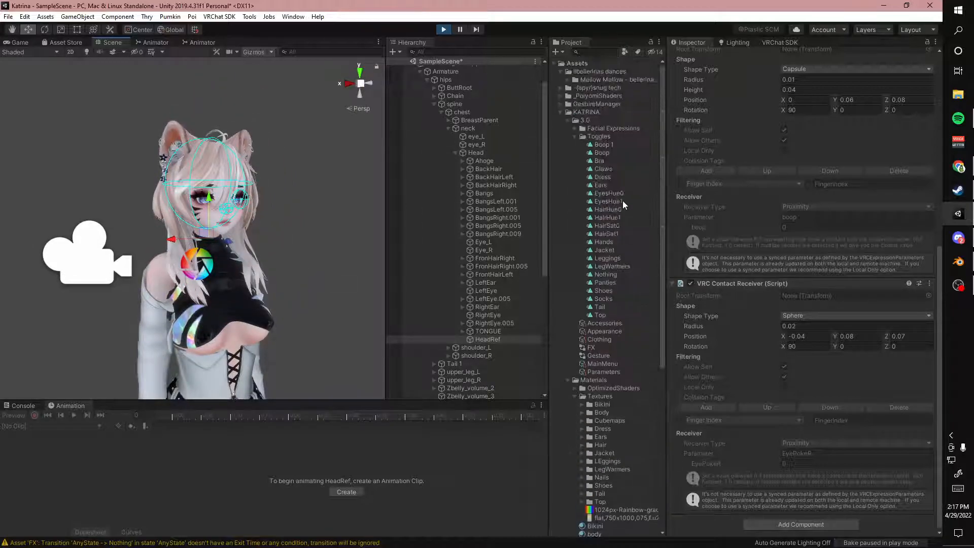
scroll(472, 104, up, 1)
click(454, 94)
scroll(821, 319, down, 10)
scroll(825, 398, down, 3)
click(785, 408)
click(785, 408)
Step: Frame the avatar's face closely and toggle the EyePokeR bool repeatedly to test the blink reaction
right_drag(192, 183, 243, 189)
scroll(243, 189, up, 5)
middle_drag(309, 196, 252, 202)
click(784, 408)
click(783, 408)
click(783, 408)
click(784, 409)
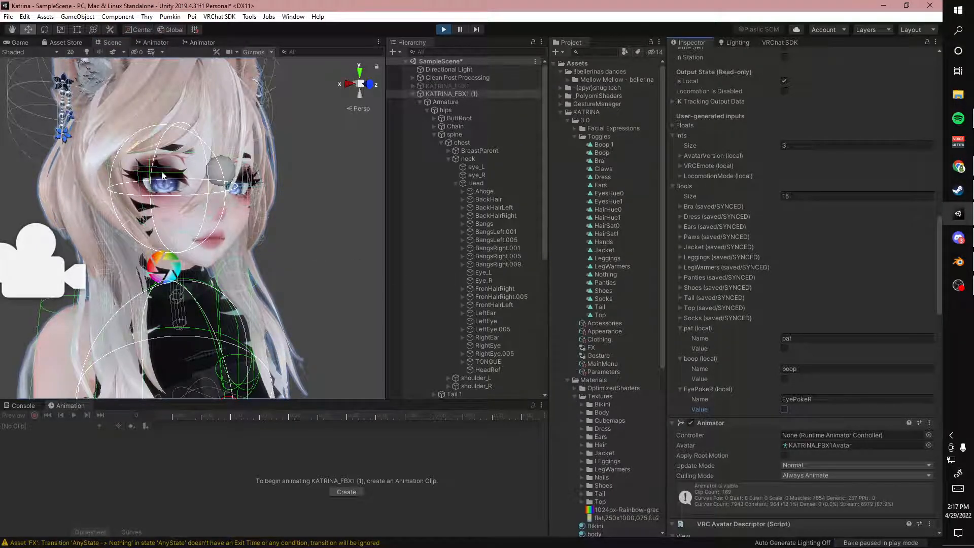
click(785, 410)
click(784, 408)
click(784, 408)
click(784, 408)
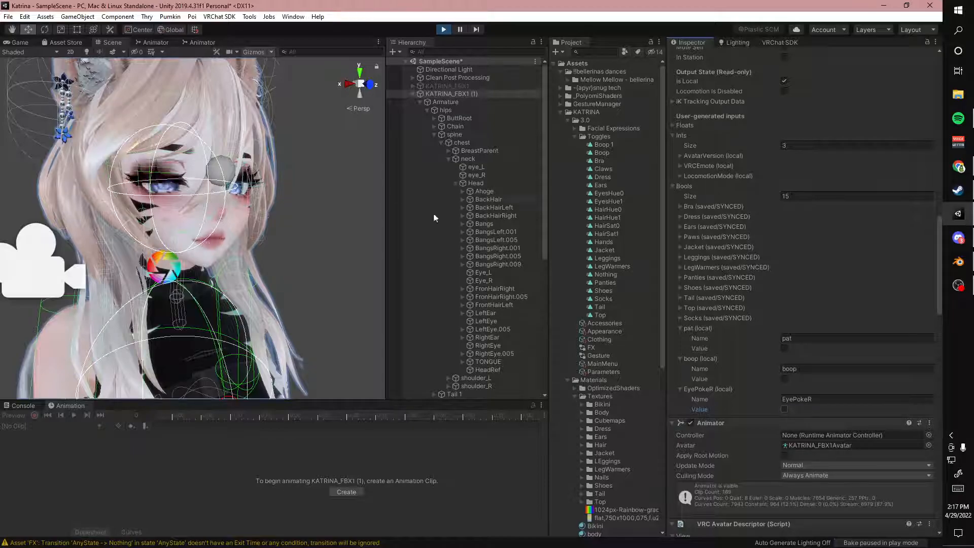
Step: Hide the scene gizmos and frame the avatar's face from the front
scroll(329, 182, down, 5)
middle_drag(316, 93, 331, 89)
click(260, 53)
right_drag(350, 185, 323, 213)
scroll(289, 208, up, 5)
scroll(298, 218, down, 3)
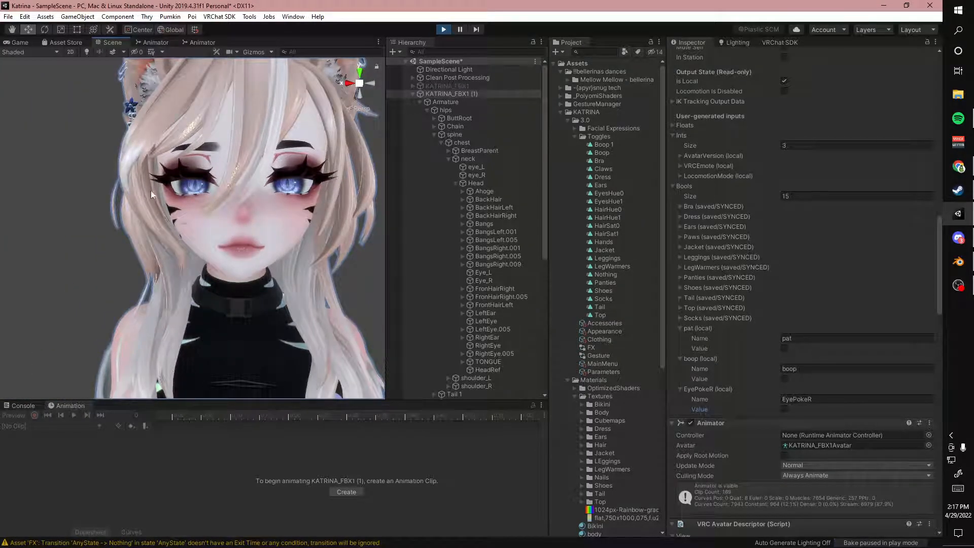
Step: Inspect the EyePokeR state in the AvaContact-EyePokeR layer and exit play mode
click(149, 42)
click(282, 229)
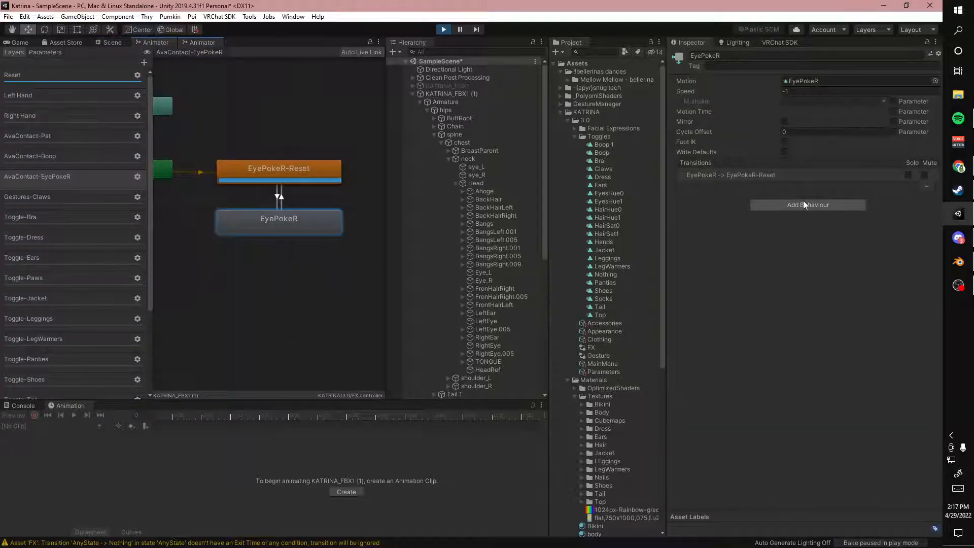
click(444, 29)
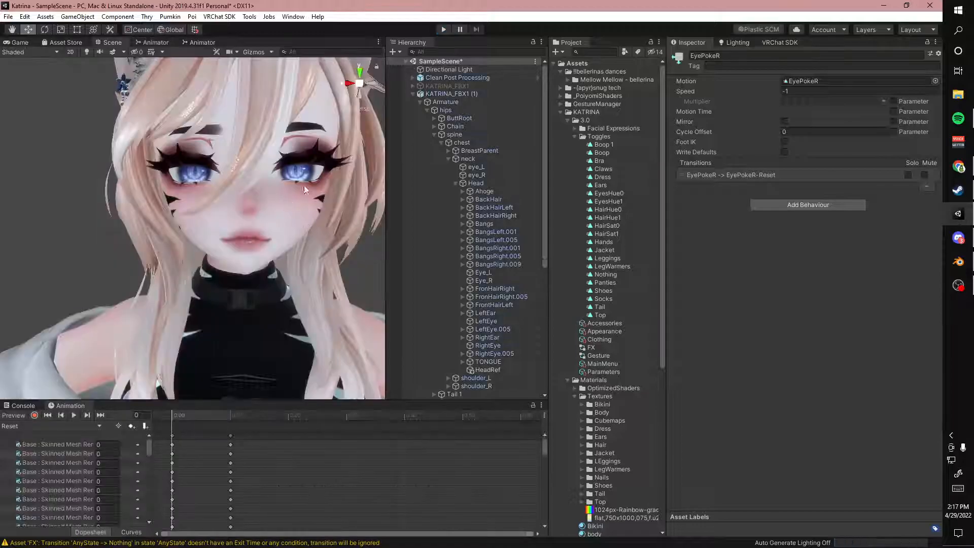
Step: Add a VRC Animator Tracking Control to the EyePokeR state, try Animation for Eyes & Eyelids and return it to No Change
click(153, 42)
click(272, 224)
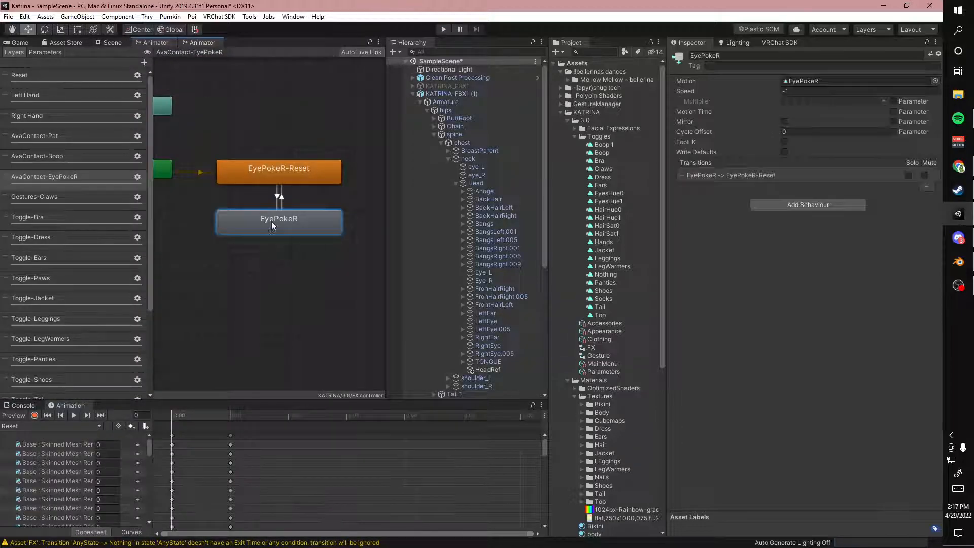
click(777, 207)
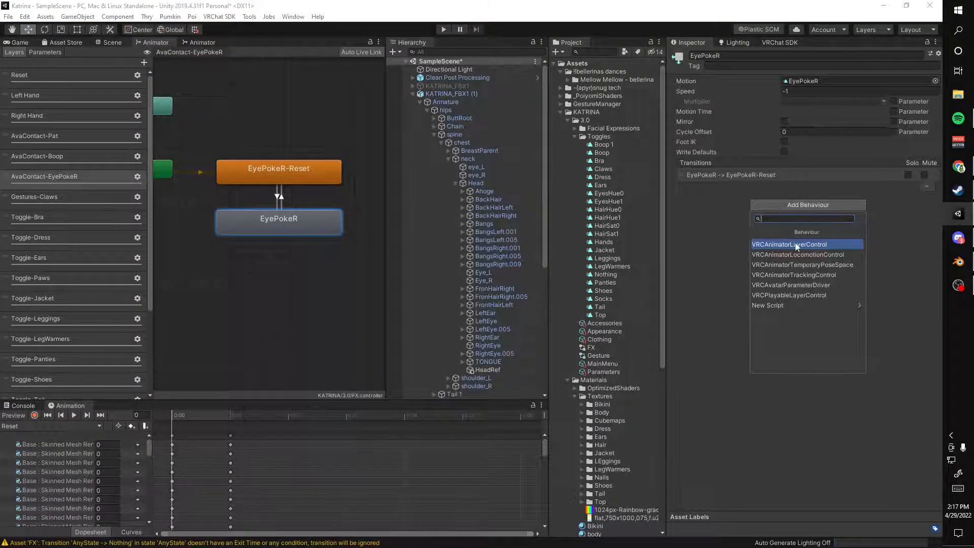
click(803, 274)
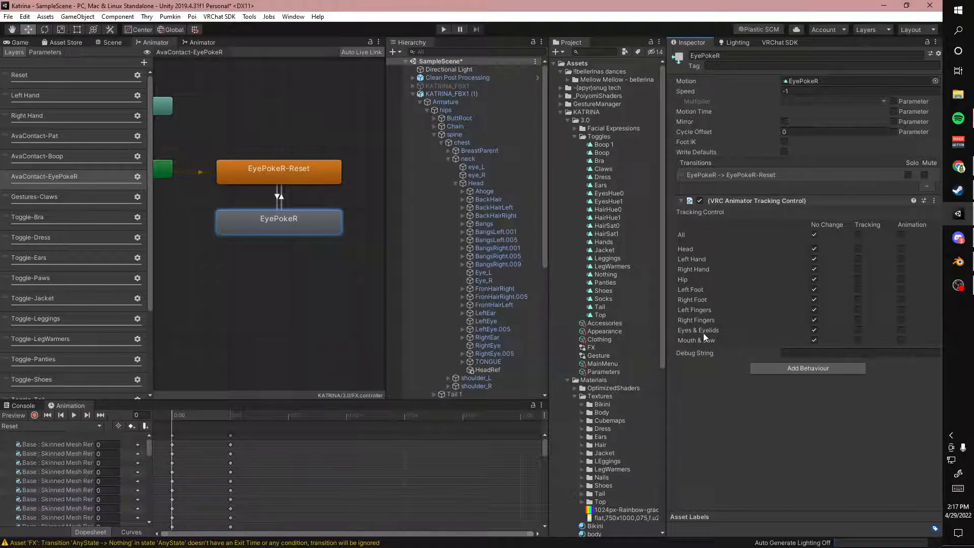
click(901, 330)
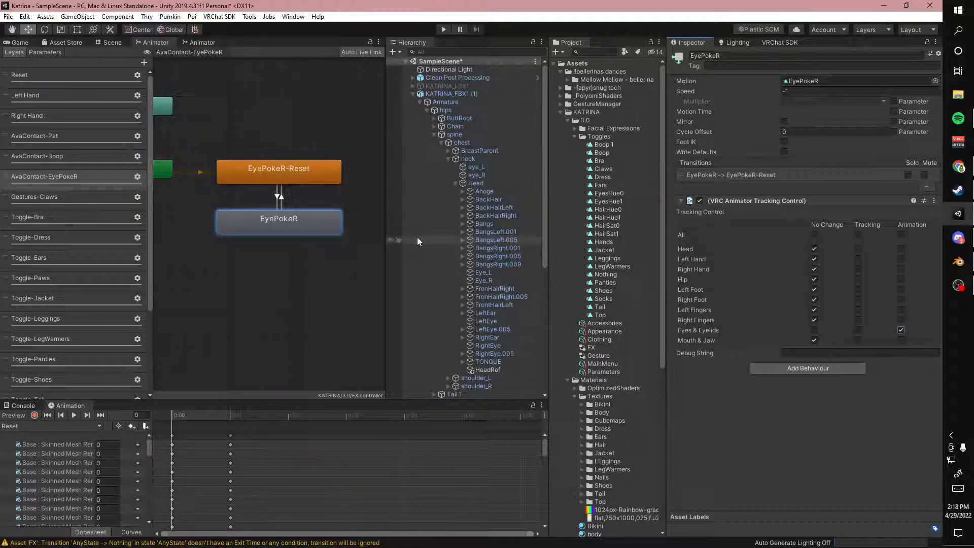
click(814, 329)
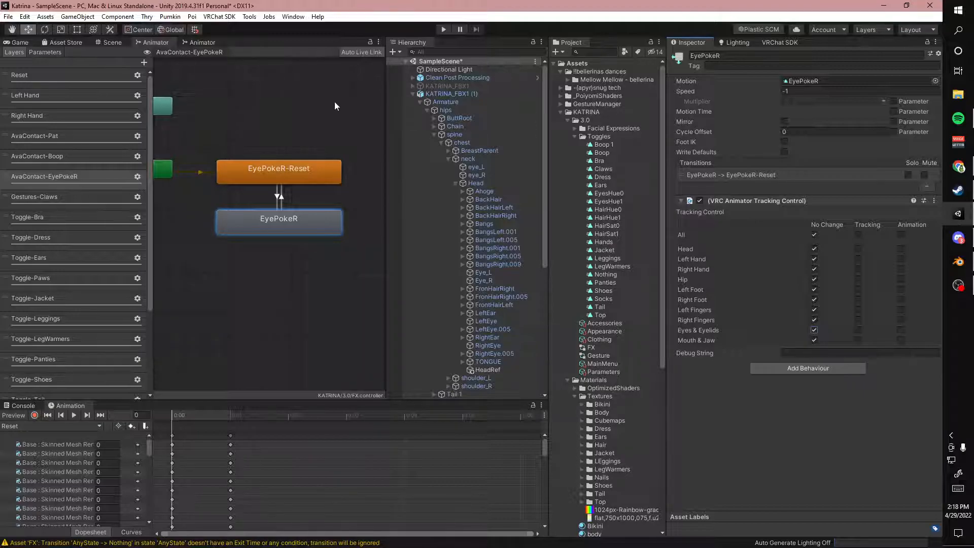
Step: Inspect the Boop state in AvaContact-Boop and the Pat state in AvaContact-Pat to compare their behaviours
click(64, 155)
click(311, 220)
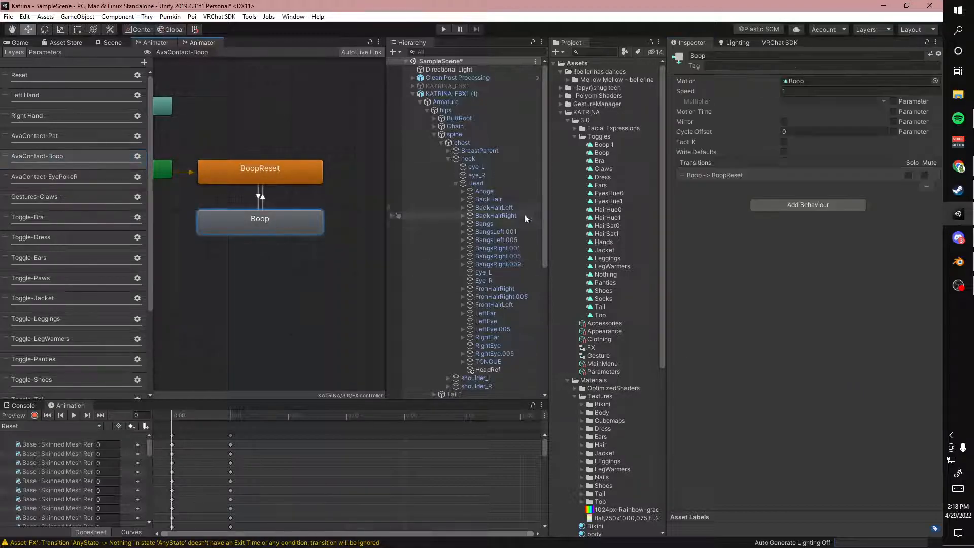
click(68, 137)
click(258, 233)
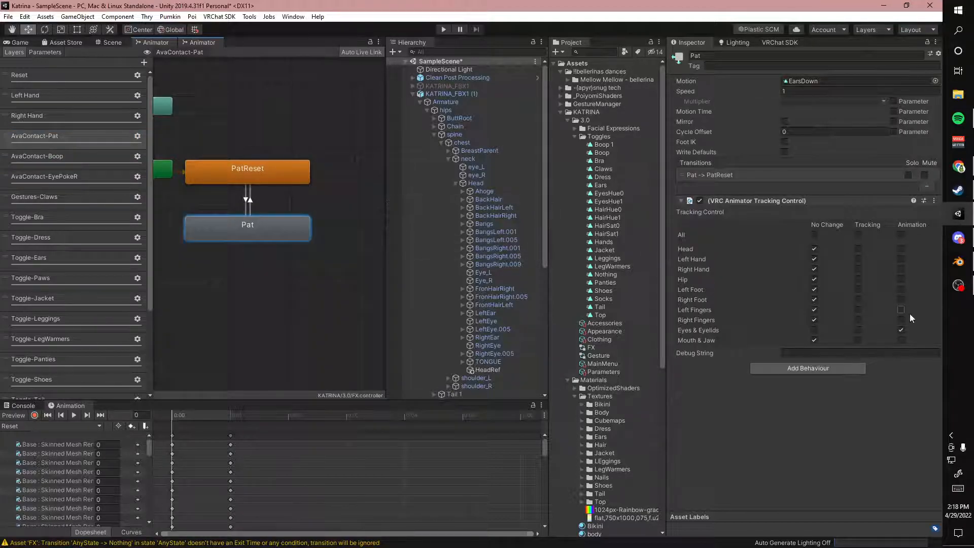